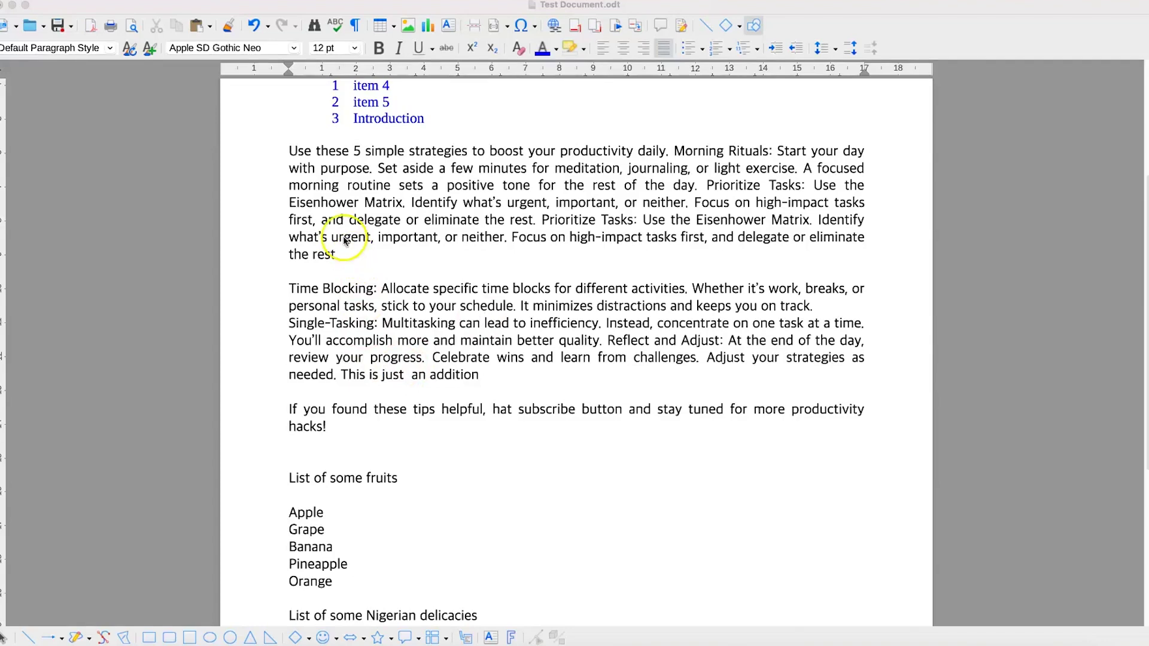
# Scroll down to the fruit and delicacies lists and select the 'List of some fruits' line.
pyautogui.click(301, 149)
pyautogui.scroll(-5, 301, 149)
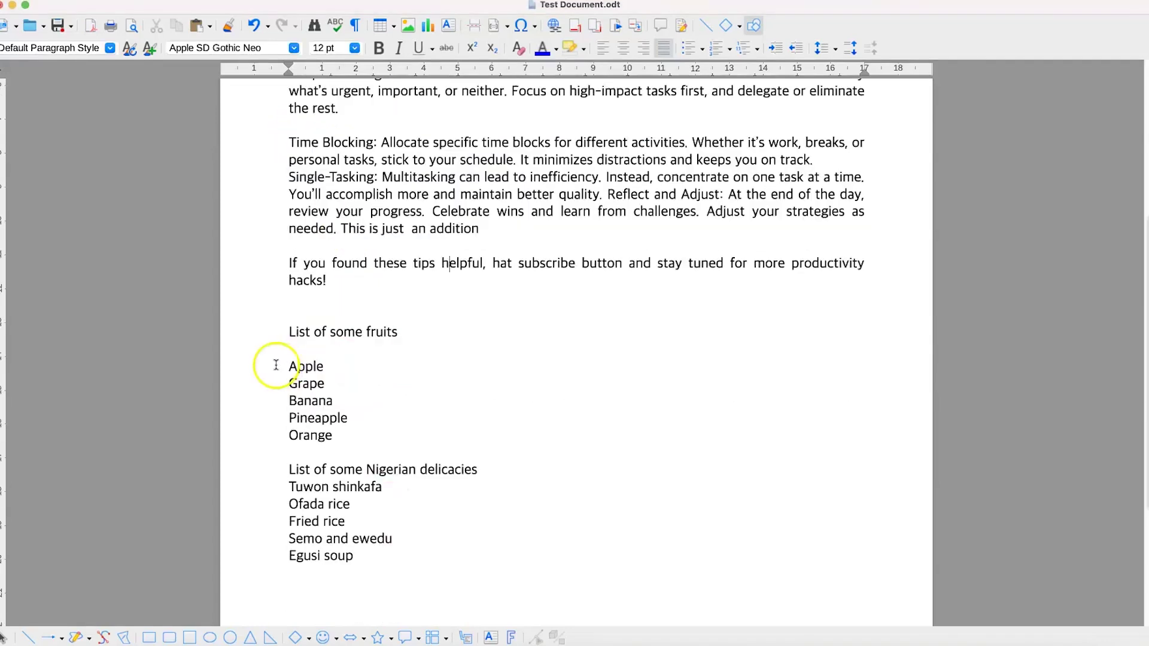
pyautogui.moveTo(290, 328); pyautogui.dragTo(547, 346)
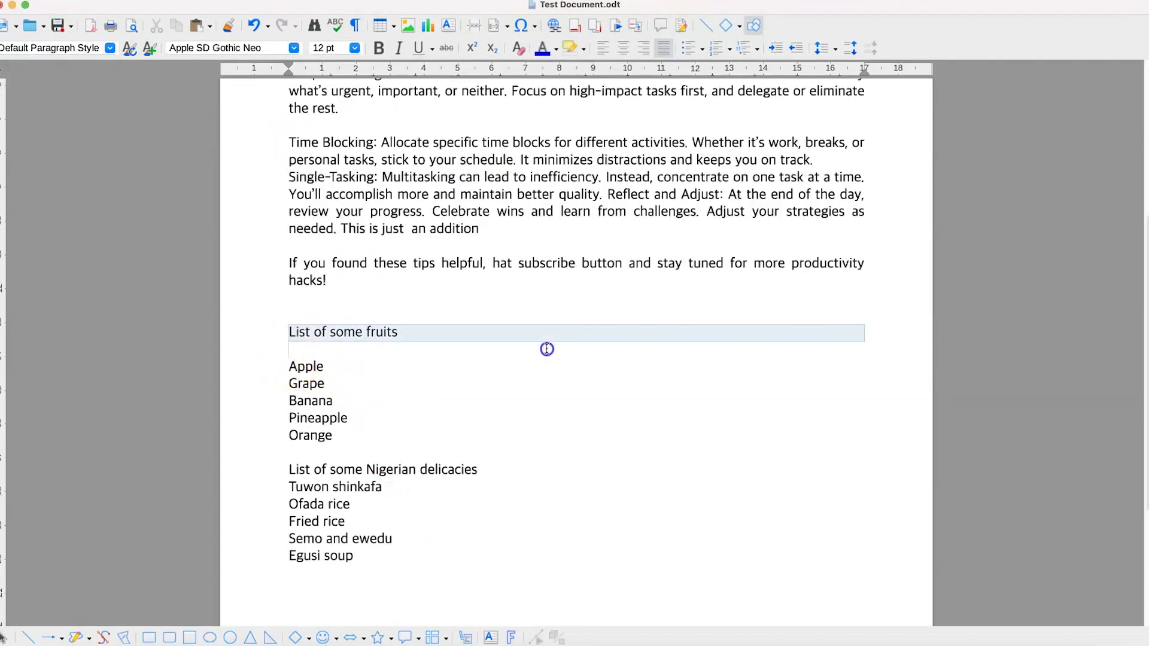
# Bold the 'List of some fruits' and 'List of some Nigerian delicacies' headings, then select the fruit names.
pyautogui.click(380, 48)
pyautogui.click(371, 318)
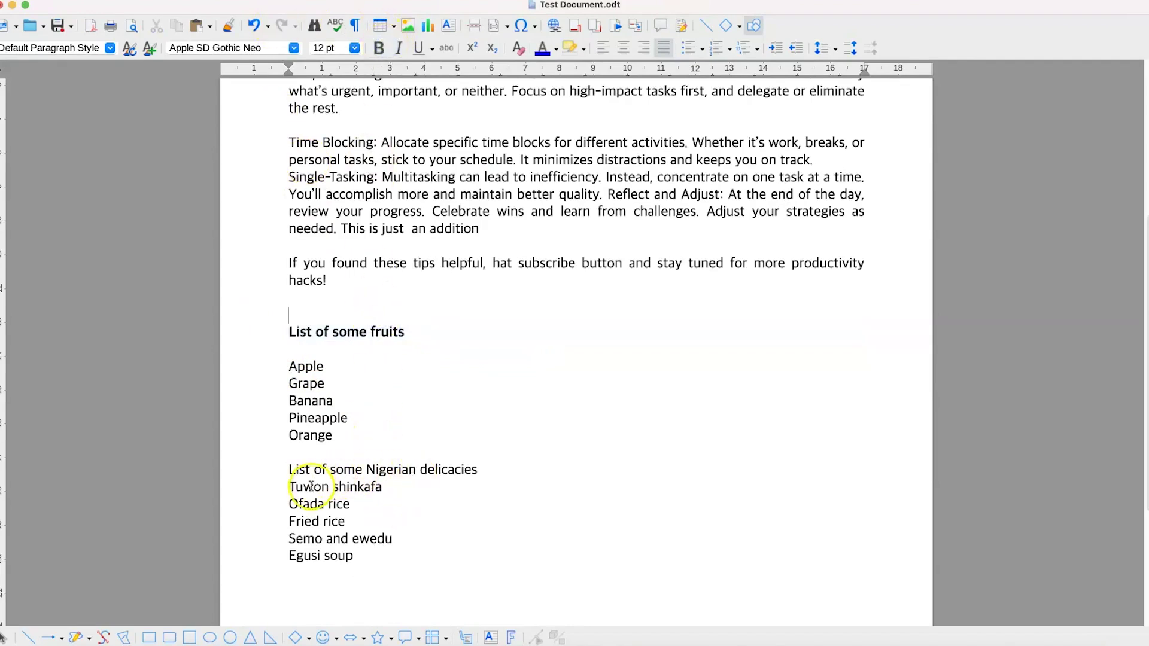
pyautogui.moveTo(289, 471); pyautogui.dragTo(526, 472)
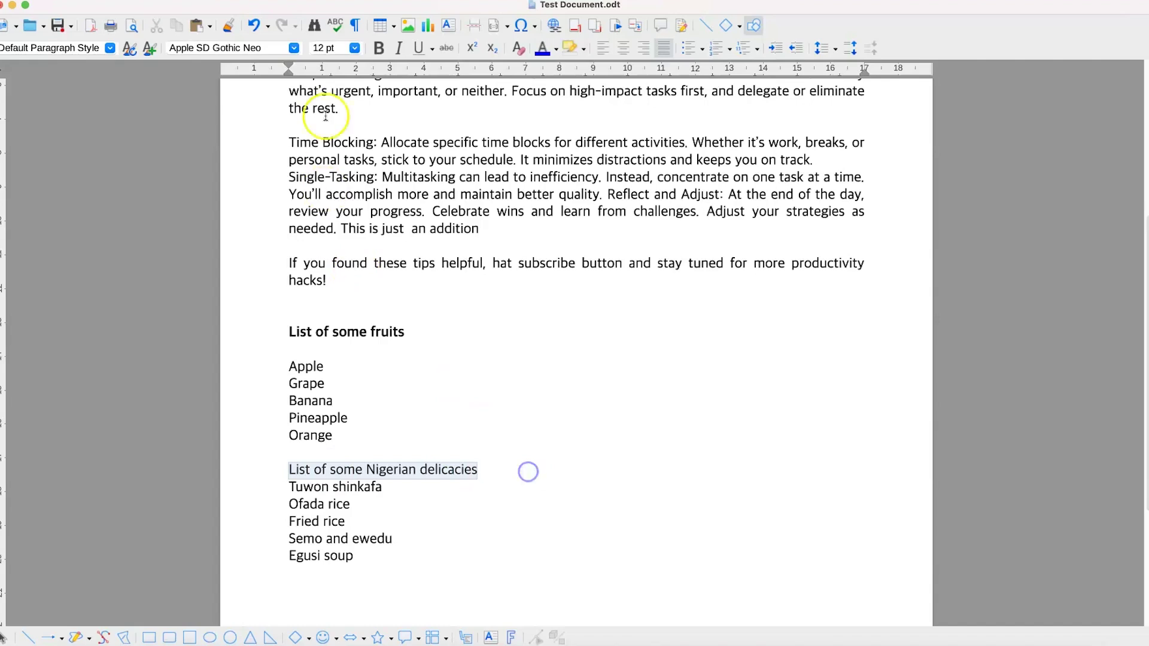
pyautogui.click(379, 47)
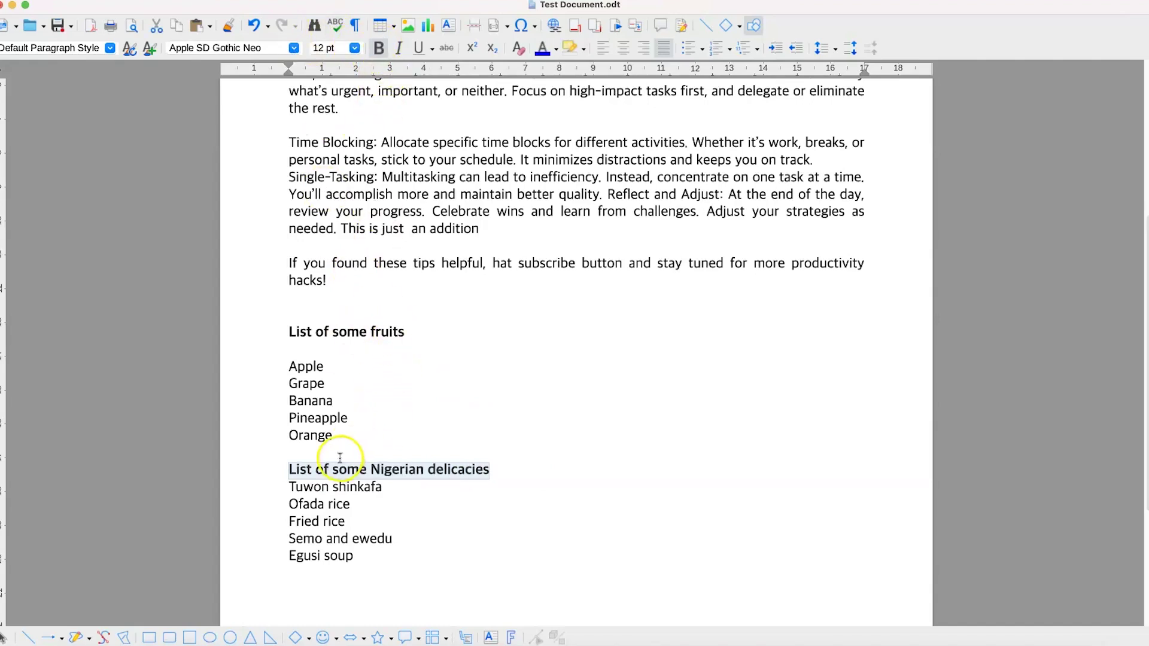
pyautogui.click(346, 435)
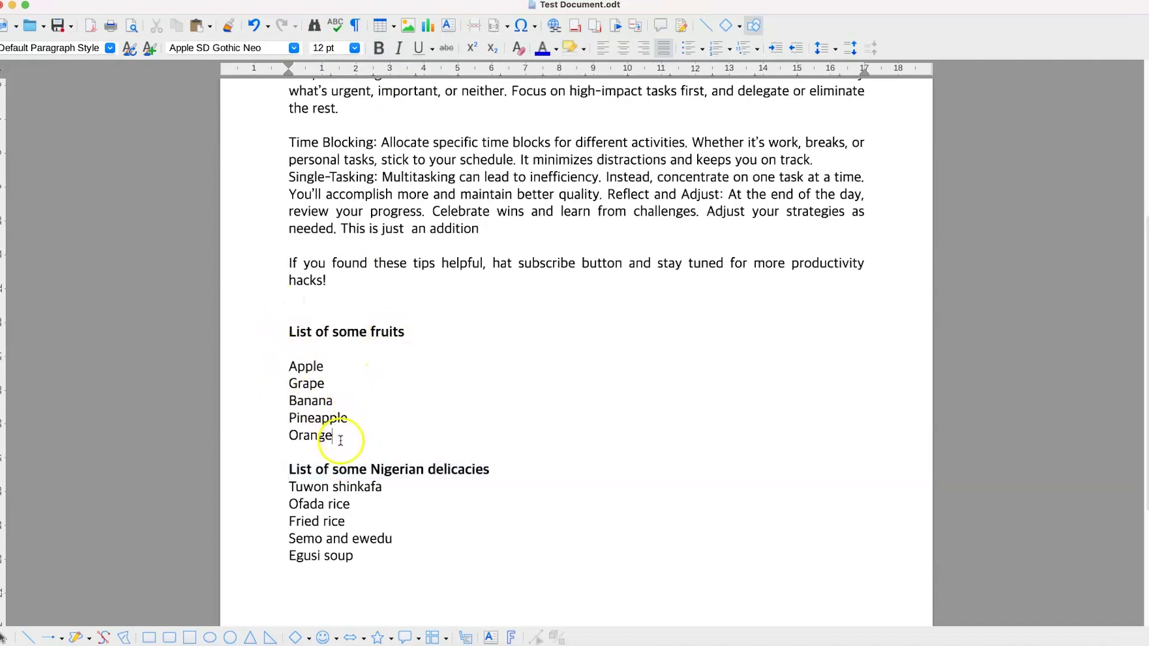
pyautogui.moveTo(323, 423); pyautogui.dragTo(284, 373)
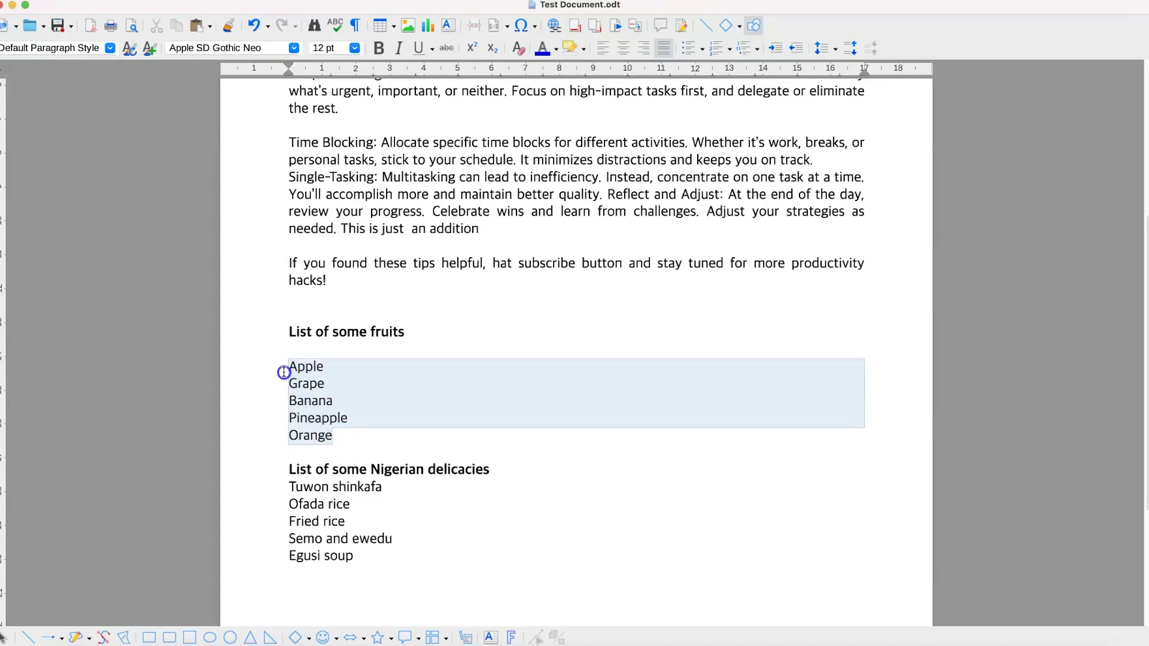
# Select the fruit lines Apple through Orange and make them a bulleted list.
pyautogui.click(346, 439)
pyautogui.keyDown('shift'); pyautogui.click(271, 366); pyautogui.keyUp('shift')
pyautogui.click(289, 365)
pyautogui.moveTo(290, 366); pyautogui.dragTo(359, 436)
pyautogui.click(690, 49)
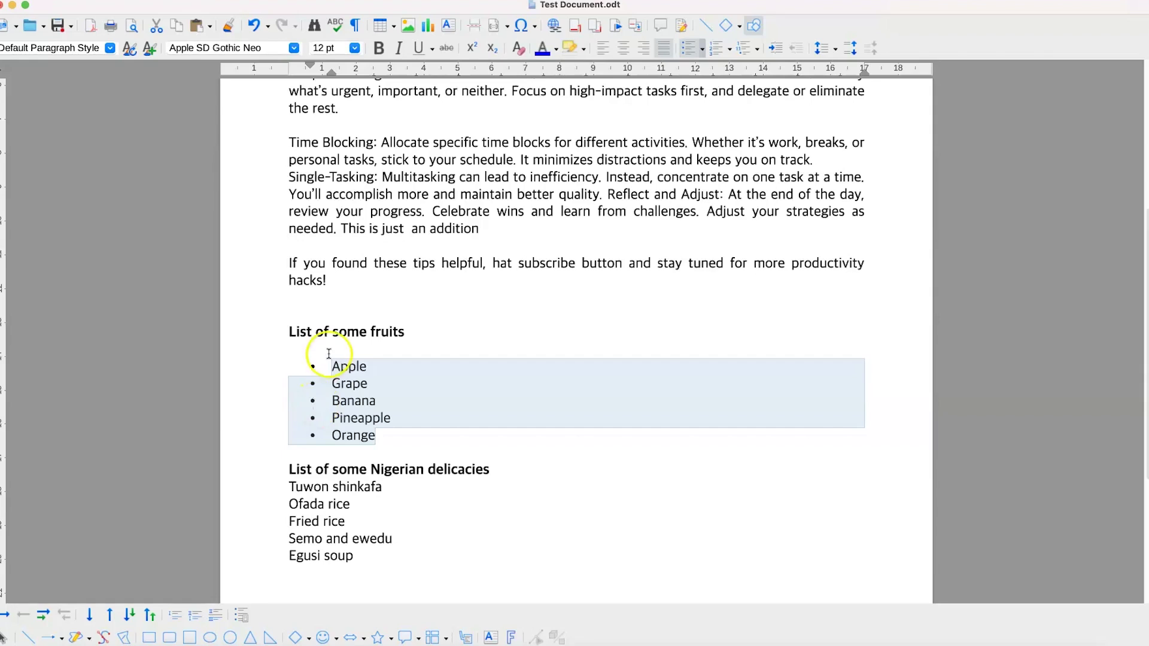
# Change the fruit bullets to solid squares, then to check marks.
pyautogui.click(702, 49)
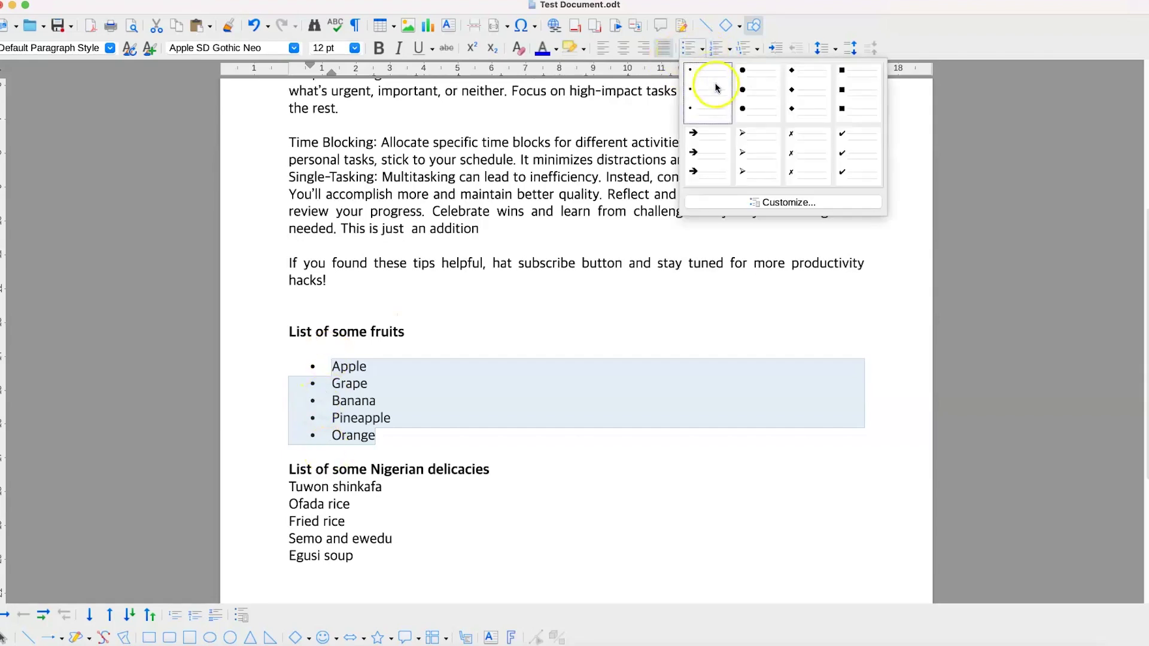
pyautogui.click(860, 111)
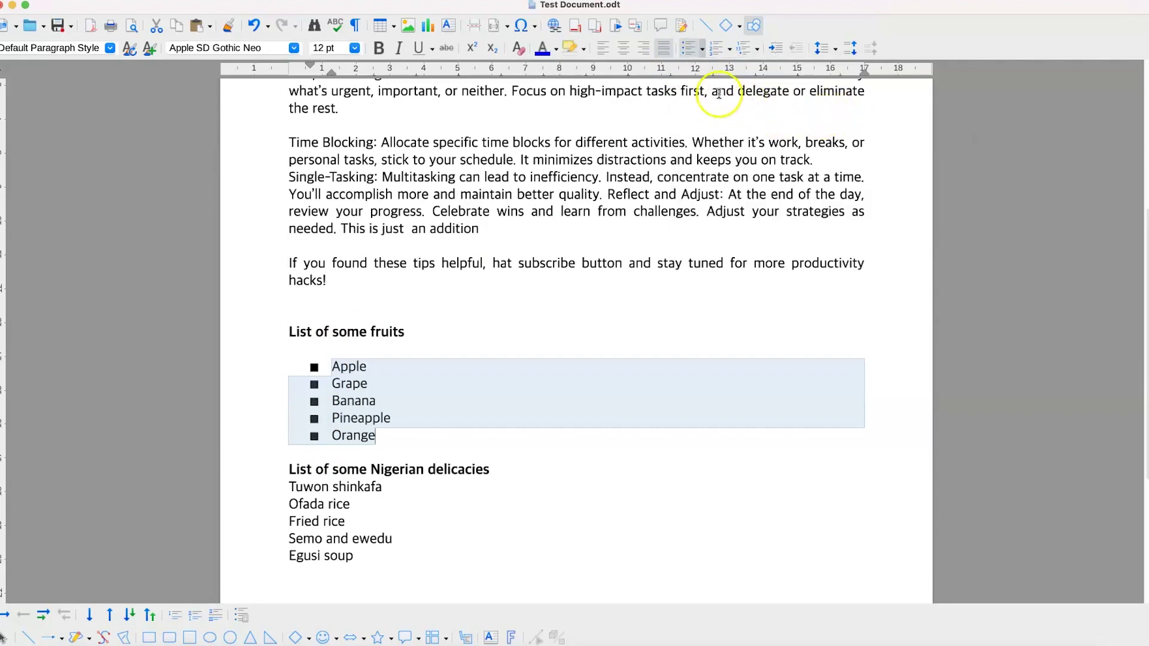
pyautogui.click(702, 49)
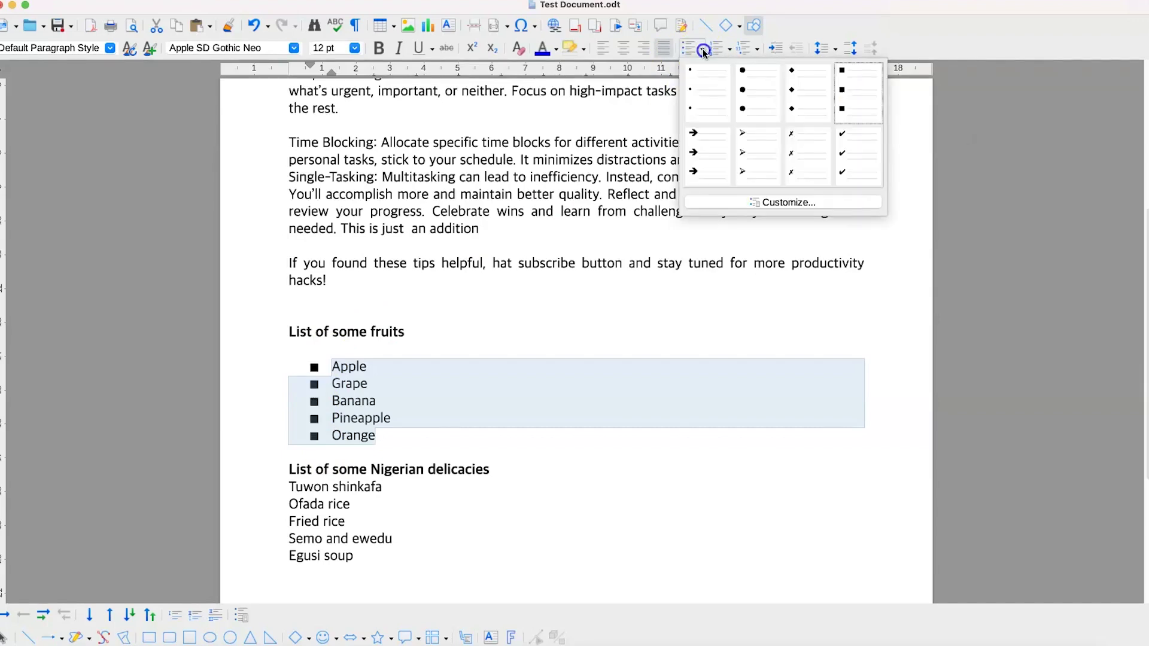
pyautogui.click(840, 159)
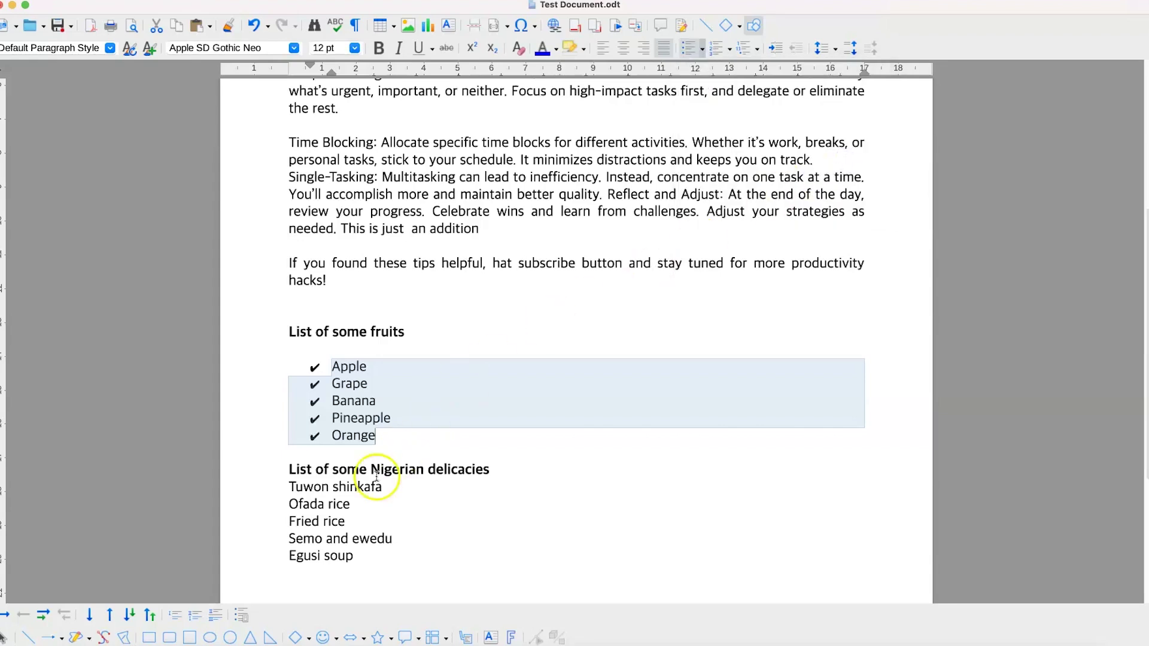
pyautogui.click(702, 50)
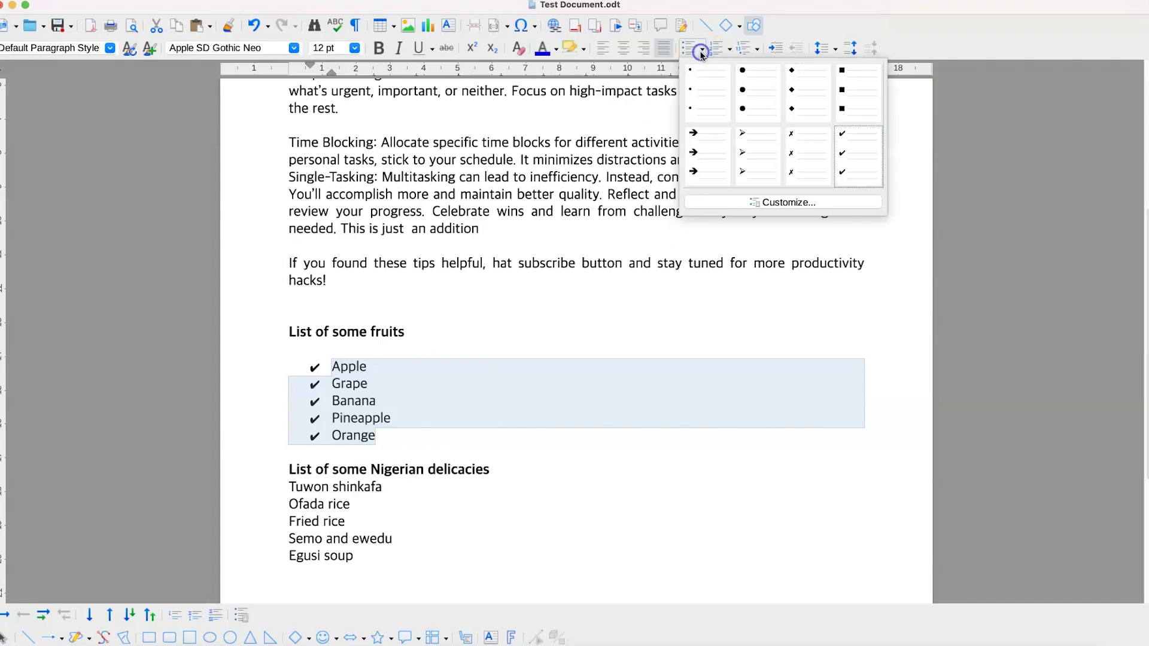
pyautogui.click(766, 202)
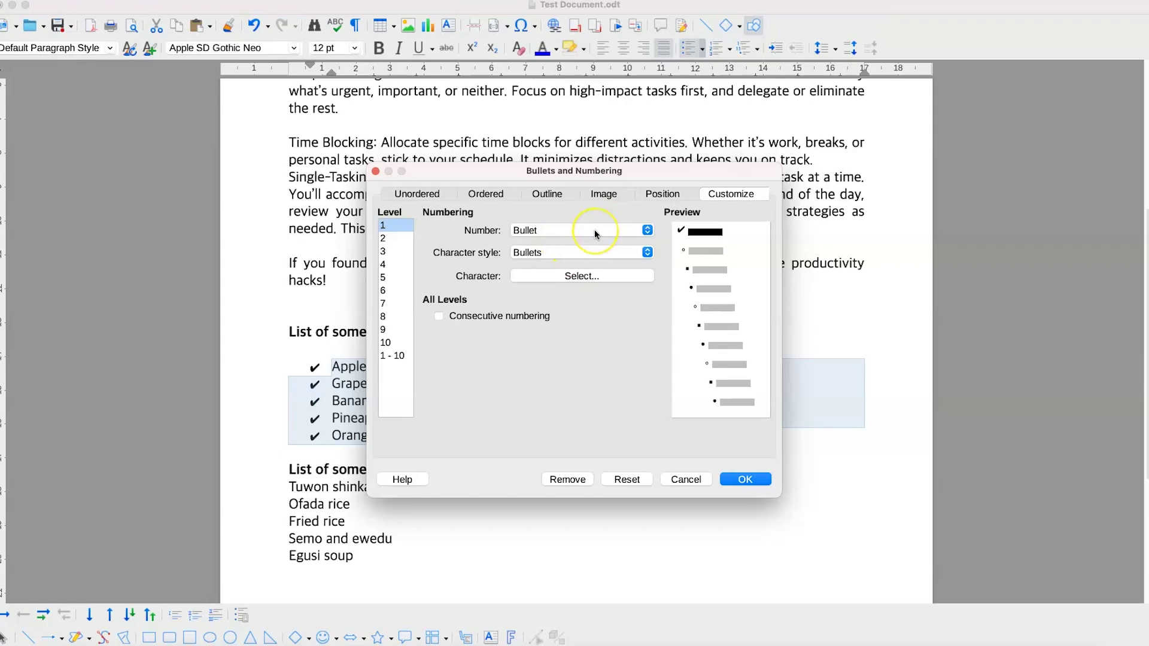
pyautogui.click(596, 232)
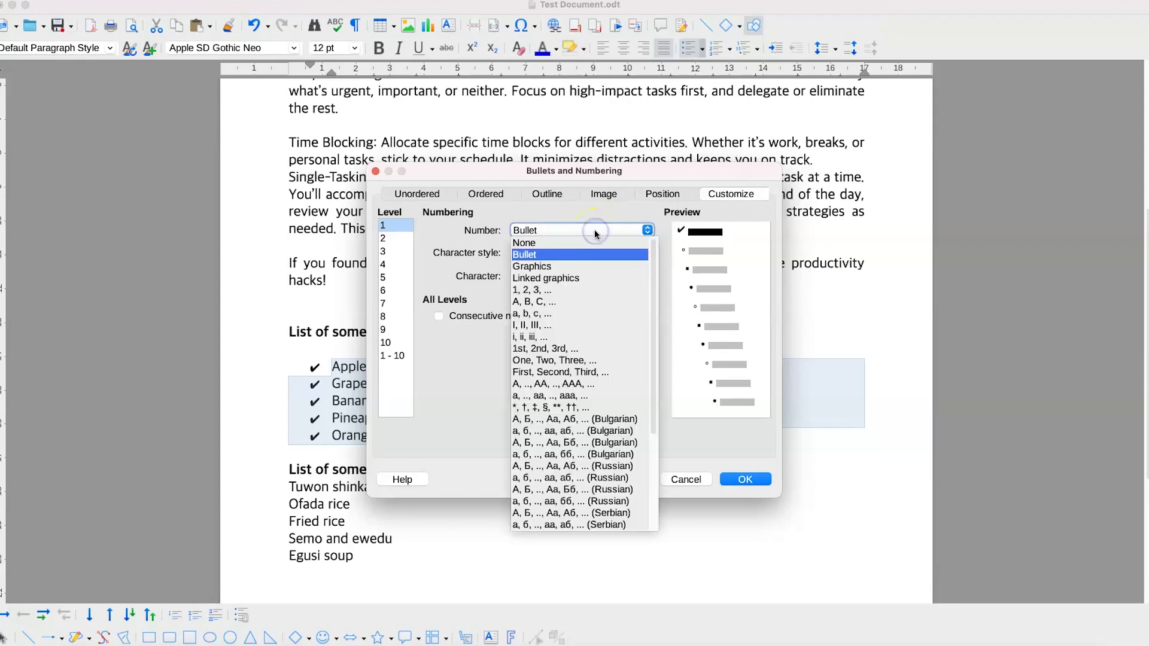
pyautogui.scroll(-5, 595, 389)
pyautogui.scroll(5, 601, 353)
pyautogui.click(615, 216)
pyautogui.click(602, 252)
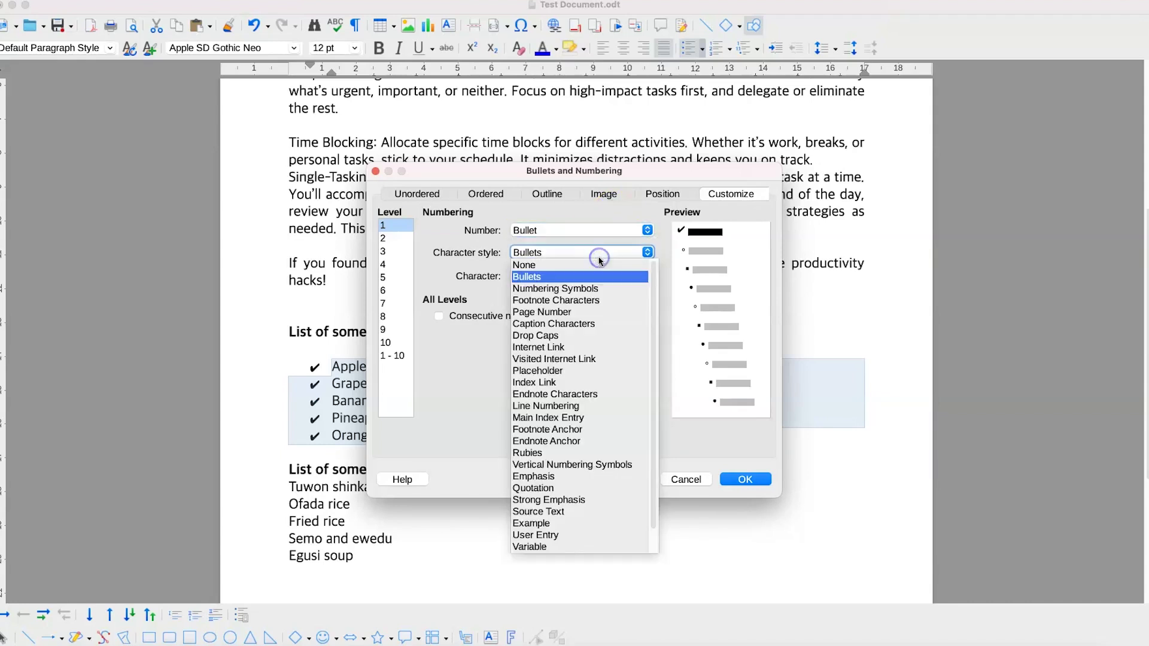
pyautogui.click(599, 214)
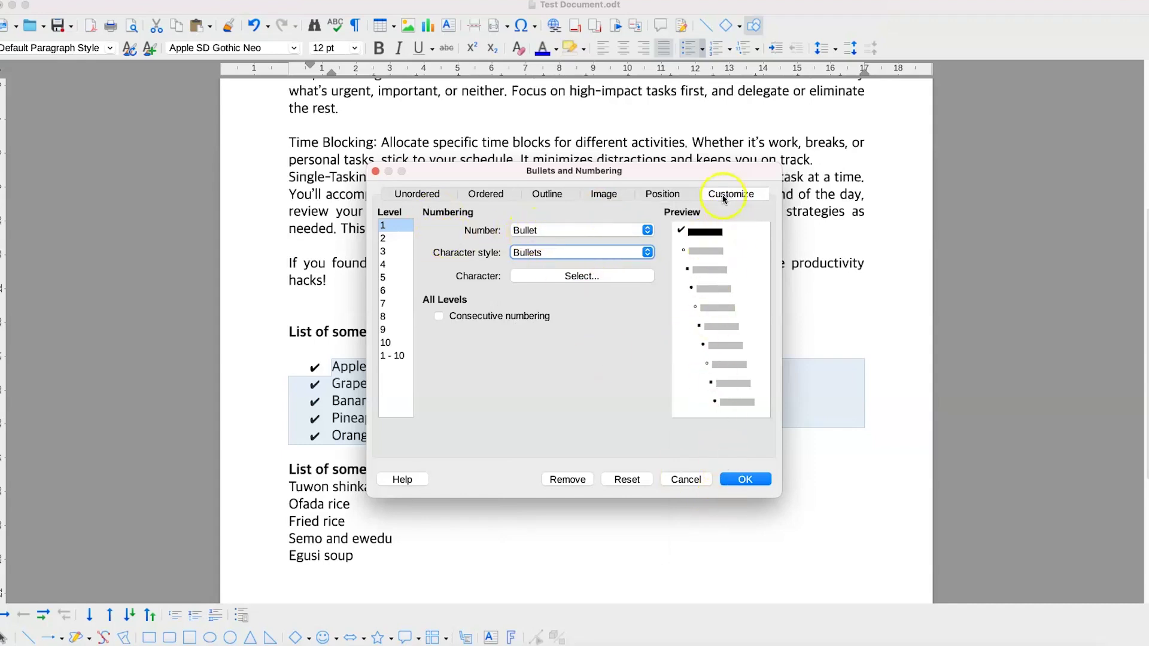
pyautogui.press('Escape')
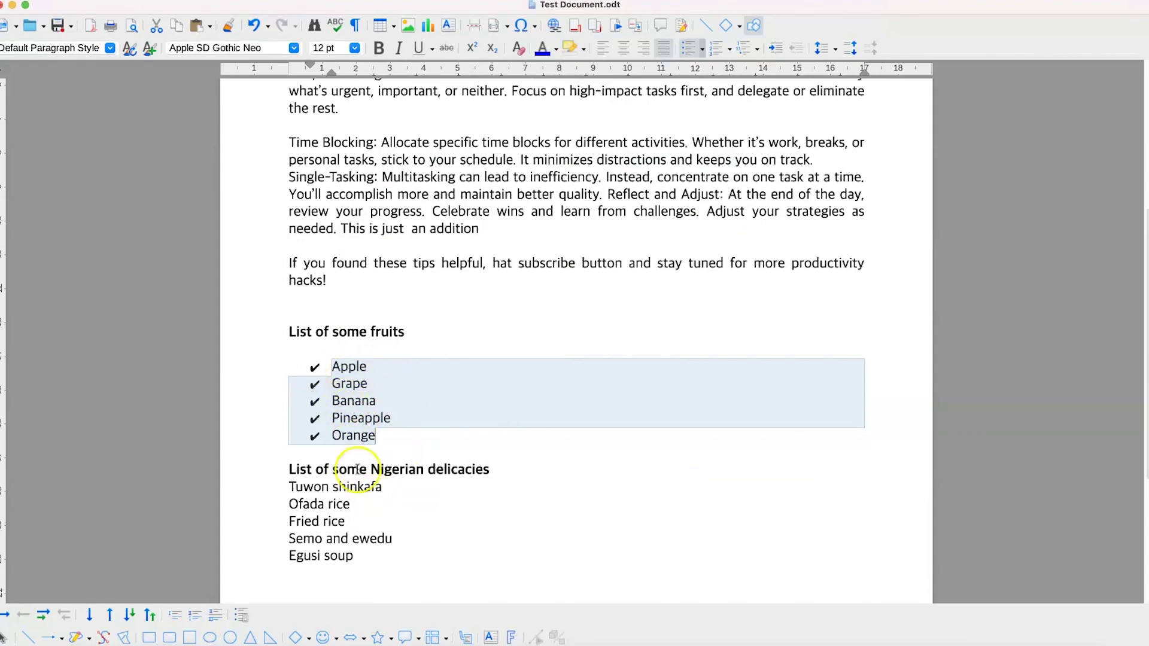
# Number the five Nigerian delicacies 1 to 5 and place the caret after Egusi soup.
pyautogui.moveTo(359, 558); pyautogui.dragTo(283, 491)
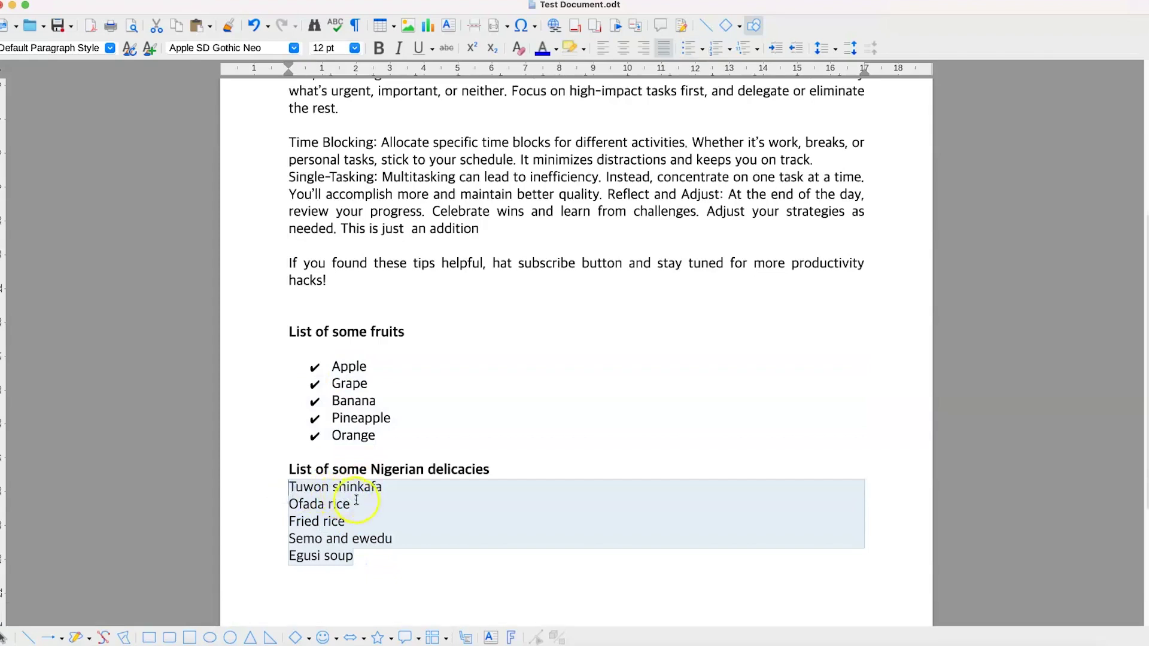
pyautogui.click(716, 49)
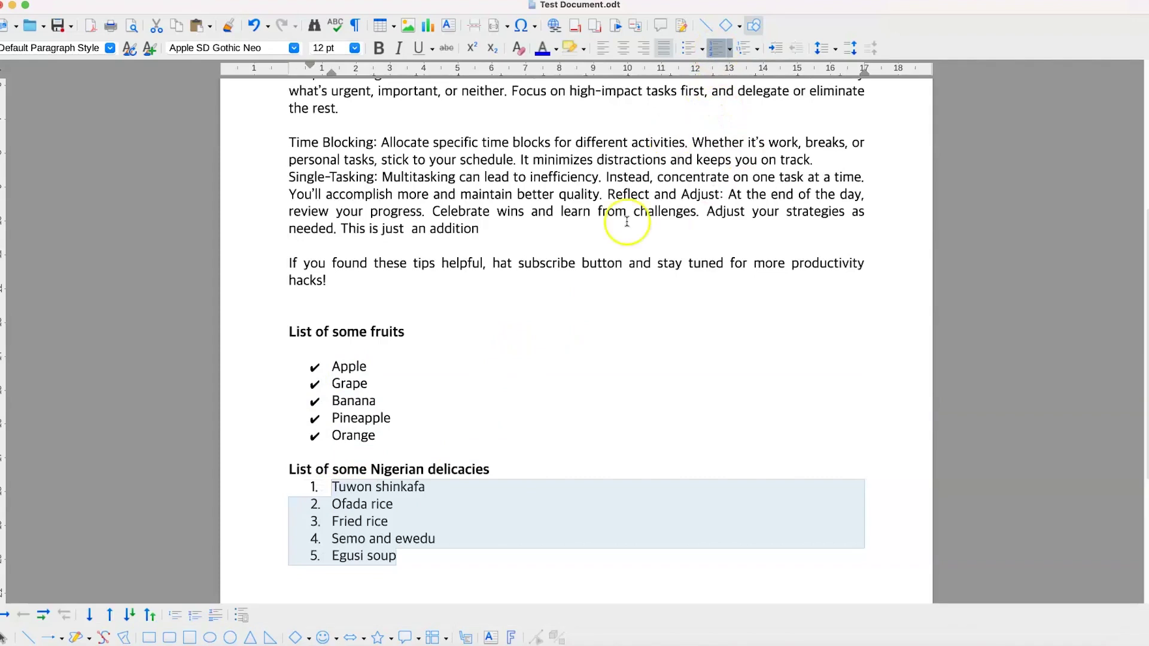
pyautogui.click(468, 556)
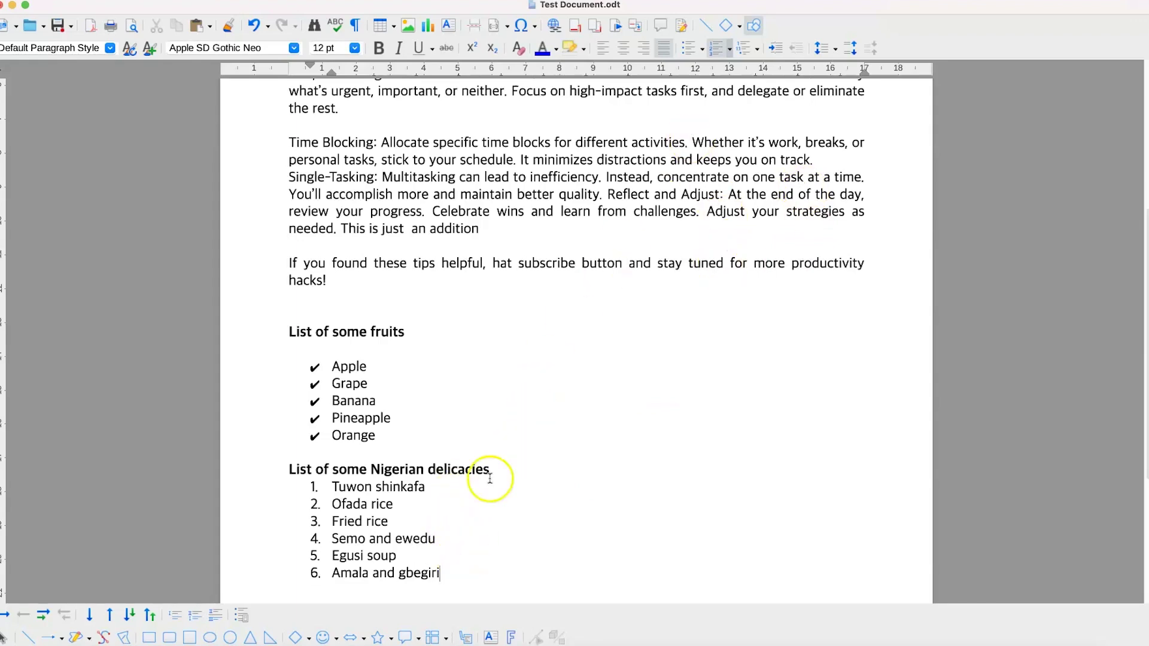
pyautogui.moveTo(461, 578); pyautogui.dragTo(293, 482)
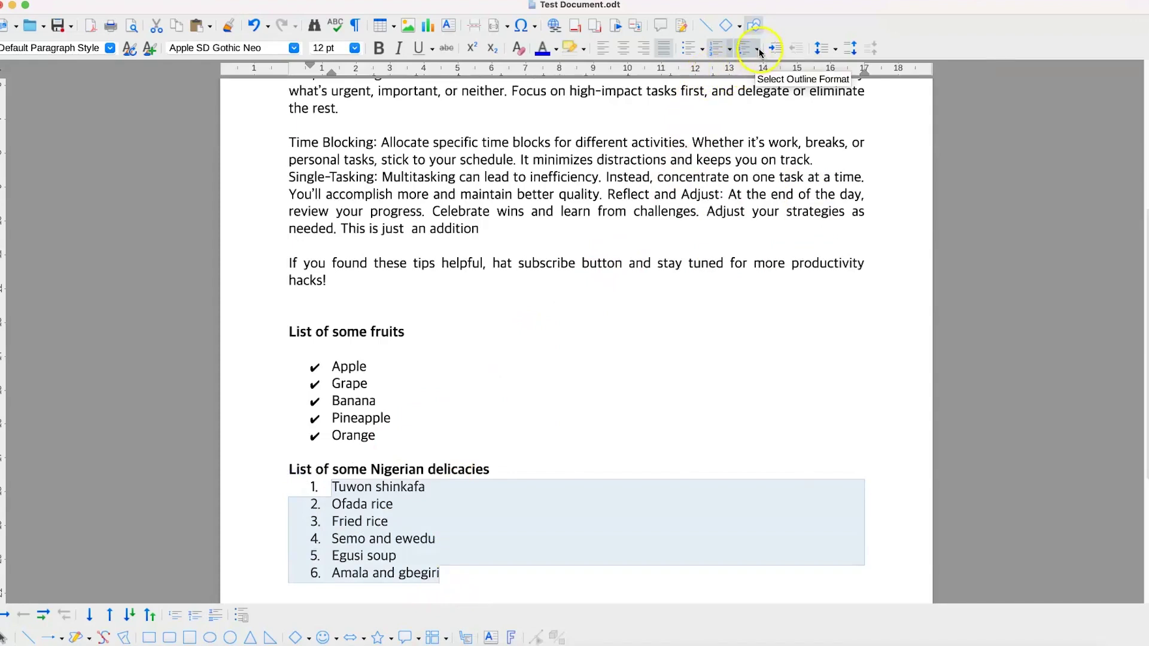
pyautogui.click(729, 49)
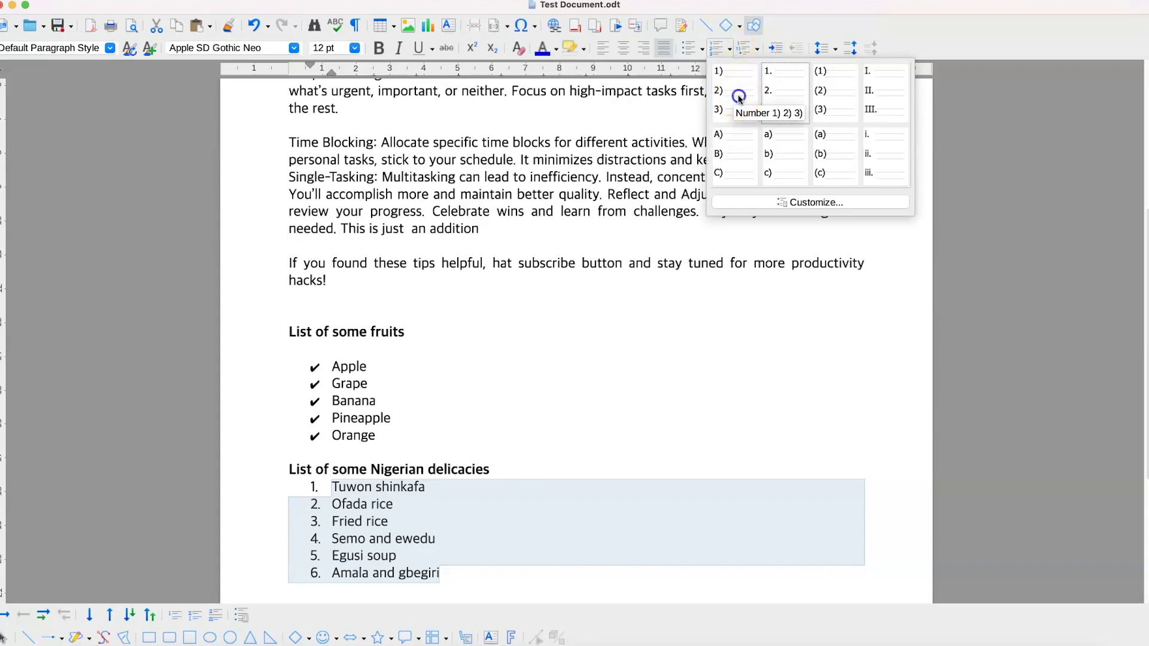
pyautogui.click(736, 95)
pyautogui.click(729, 49)
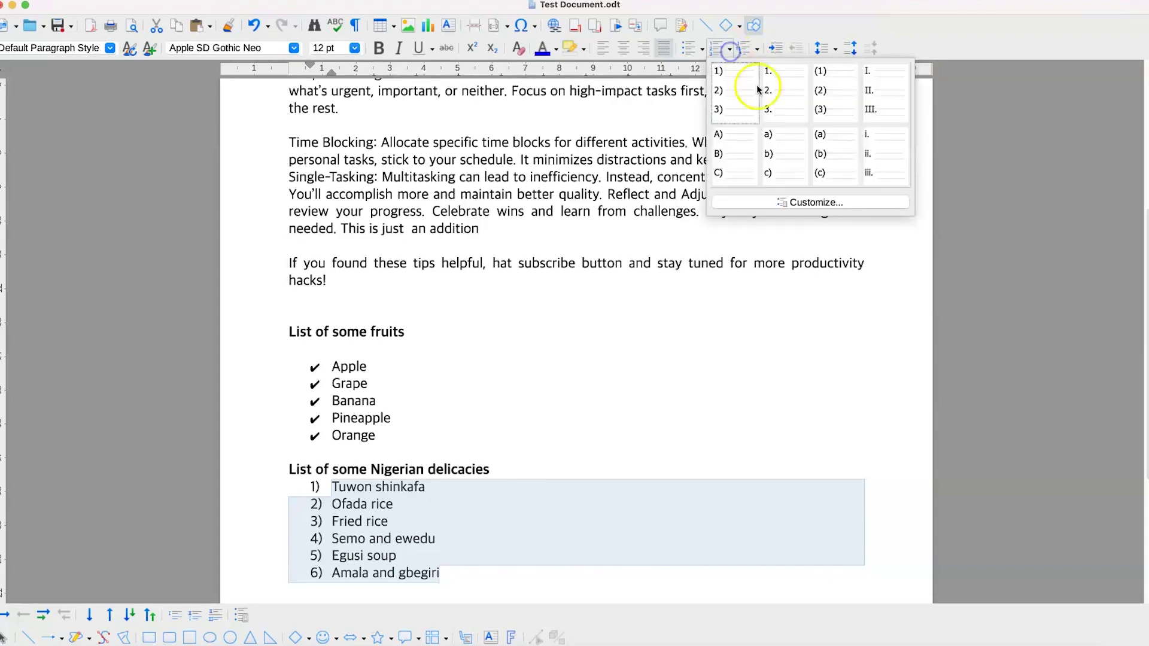
pyautogui.click(784, 153)
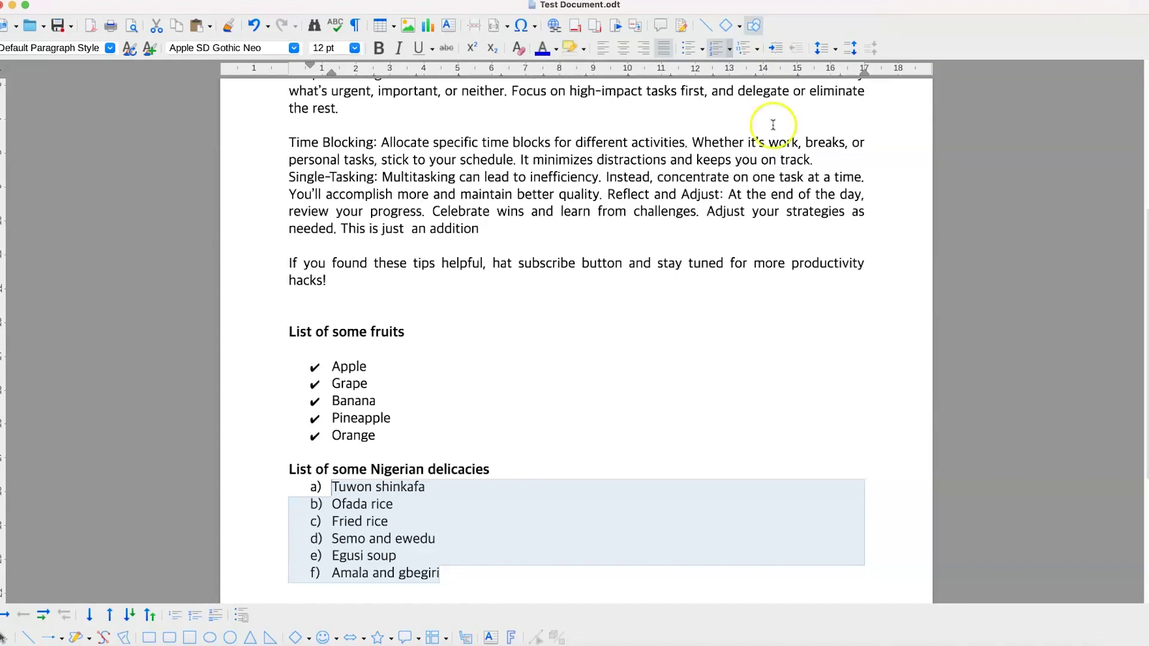
pyautogui.click(729, 50)
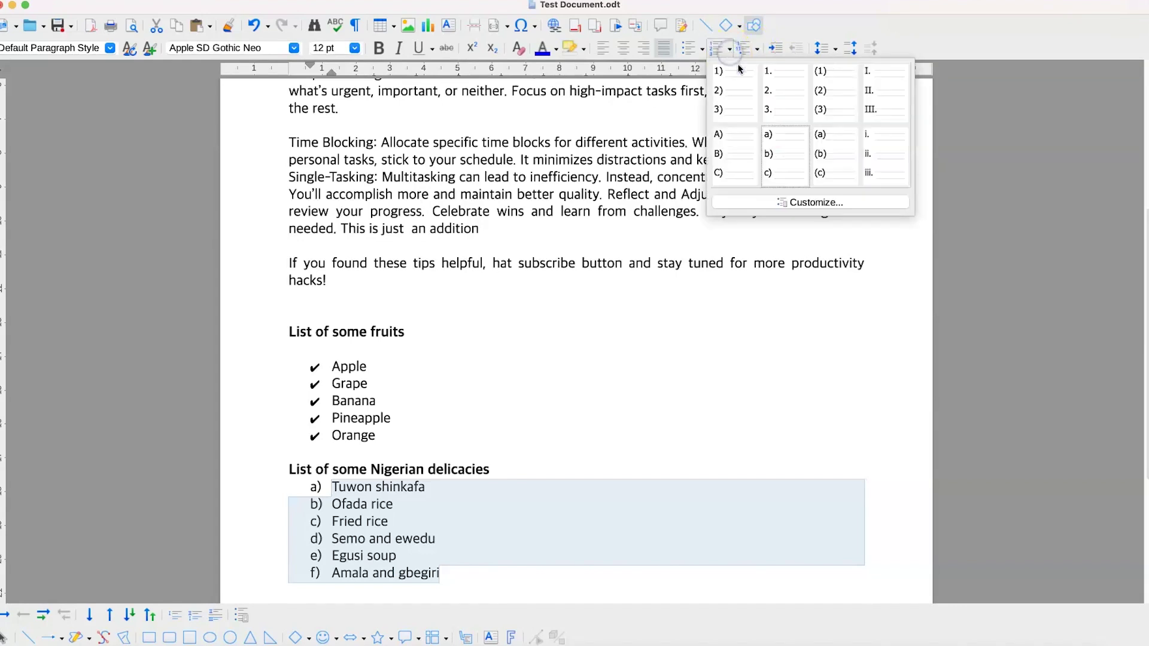
pyautogui.click(868, 162)
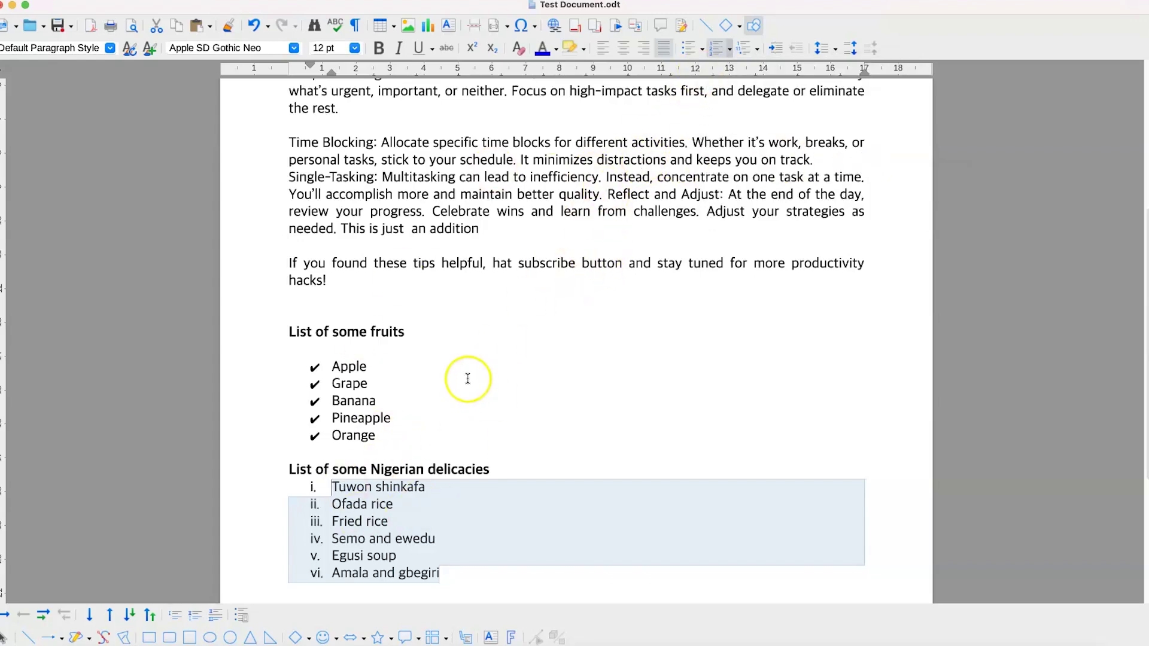
pyautogui.click(729, 52)
pyautogui.click(776, 91)
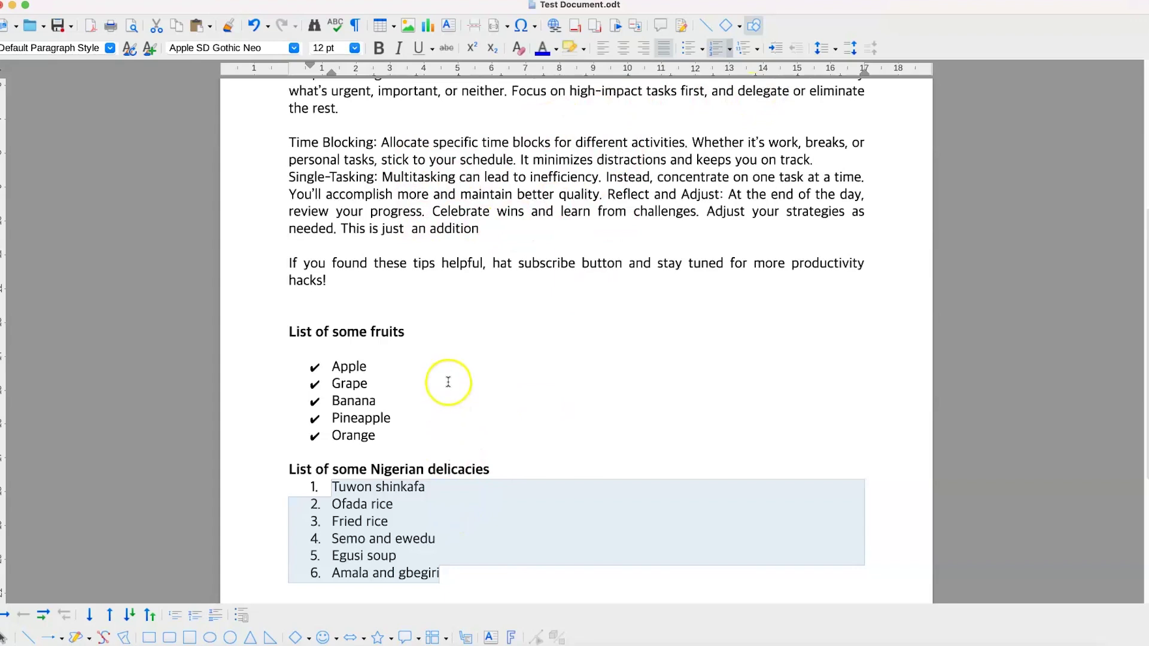
pyautogui.click(464, 522)
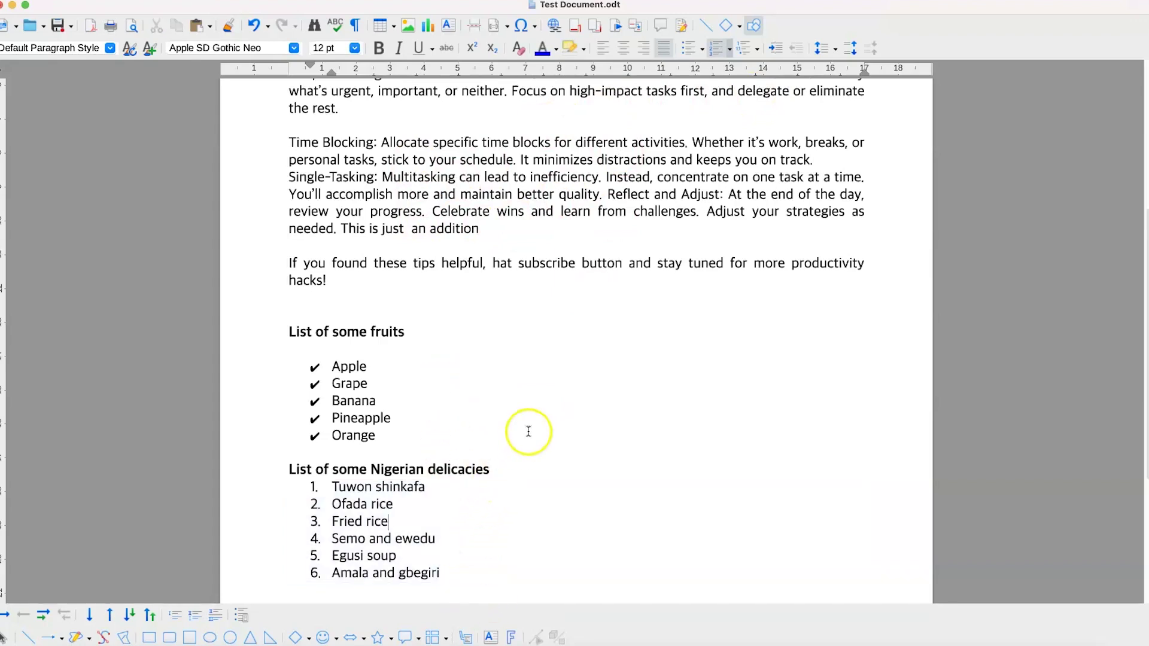
pyautogui.moveTo(457, 586); pyautogui.dragTo(305, 482)
pyautogui.click(465, 531)
pyautogui.click(448, 493)
# Add a new empty item after Tuwon shinkafa and indent it one level as a sub-item.
pyautogui.press('Return')
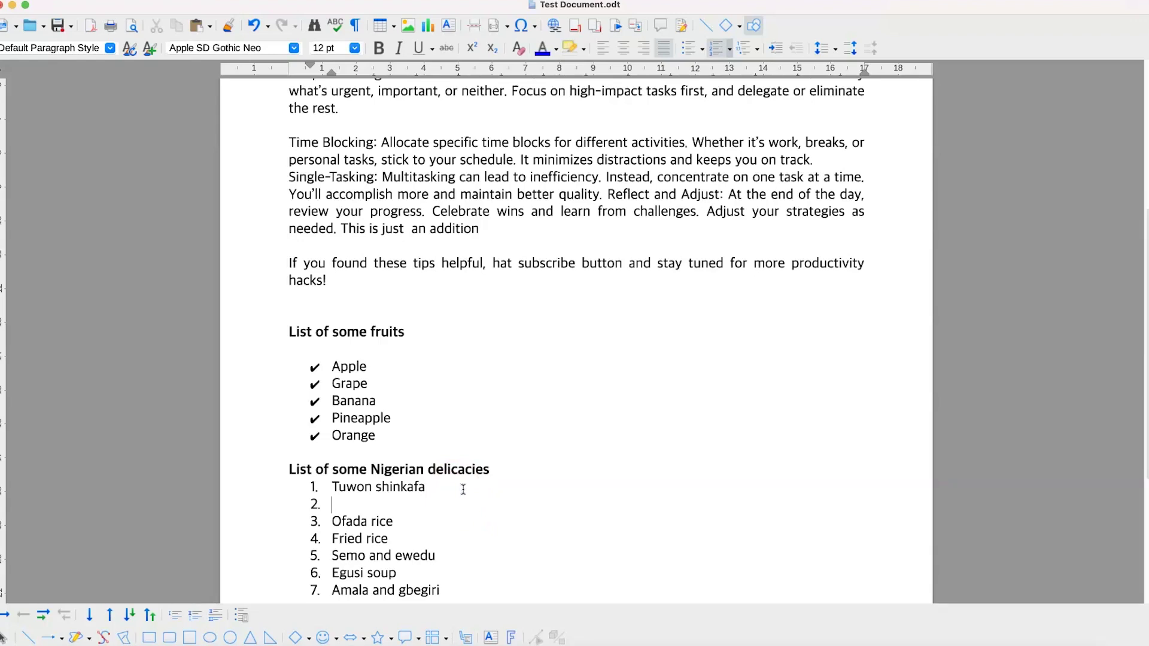
pyautogui.press('Tab')
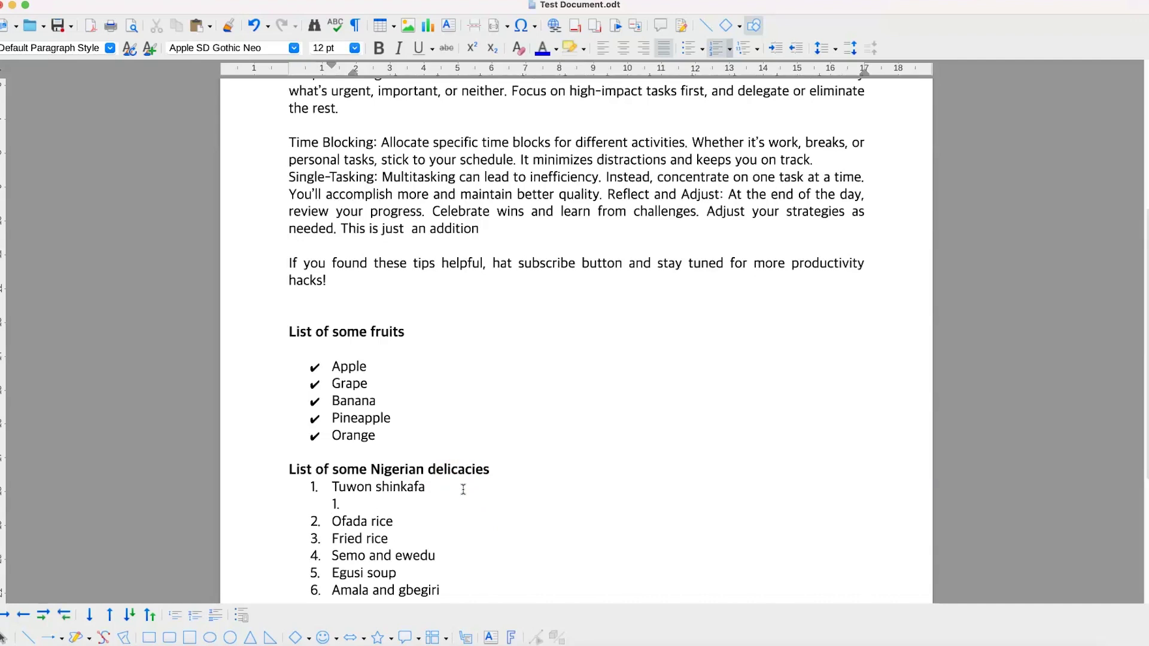
pyautogui.click(386, 484)
# Set list level 2 numbering to lowercase letters (a, b, c) so the sub-item reads 'a.'.
pyautogui.click(730, 48)
pyautogui.click(759, 198)
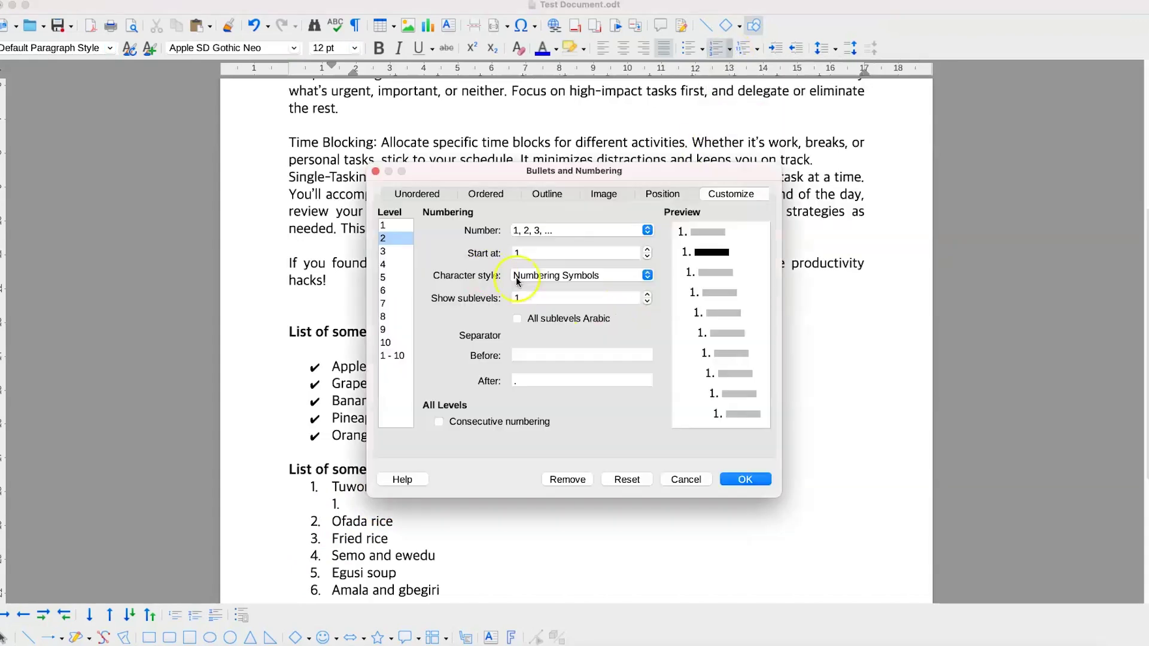
pyautogui.click(595, 236)
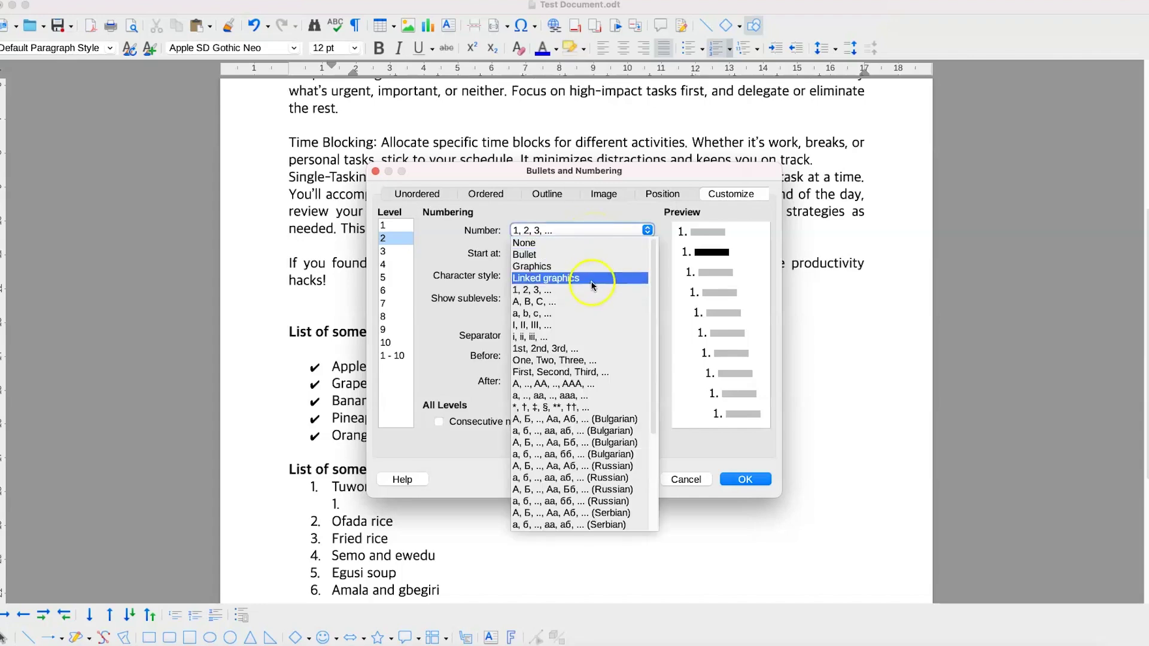
pyautogui.click(586, 315)
pyautogui.click(745, 480)
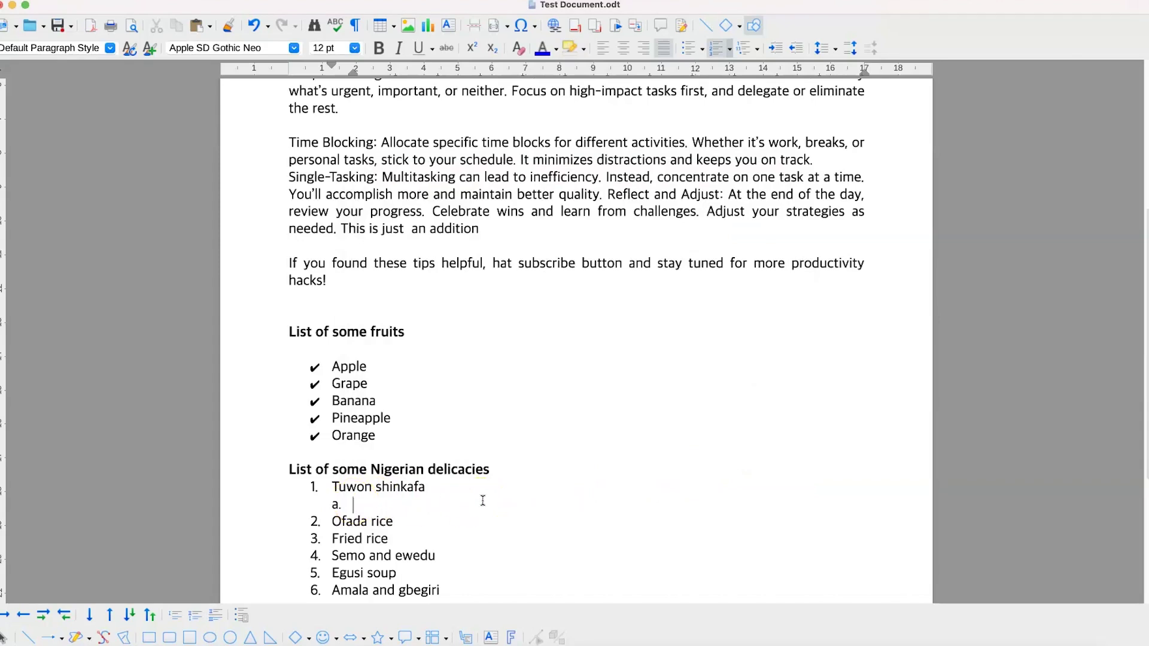
# Enter 'Vegetables' and 'Oil' as lettered sub-items, leaving a new line for the next one.
pyautogui.write('Vegetables')
pyautogui.press('Return')
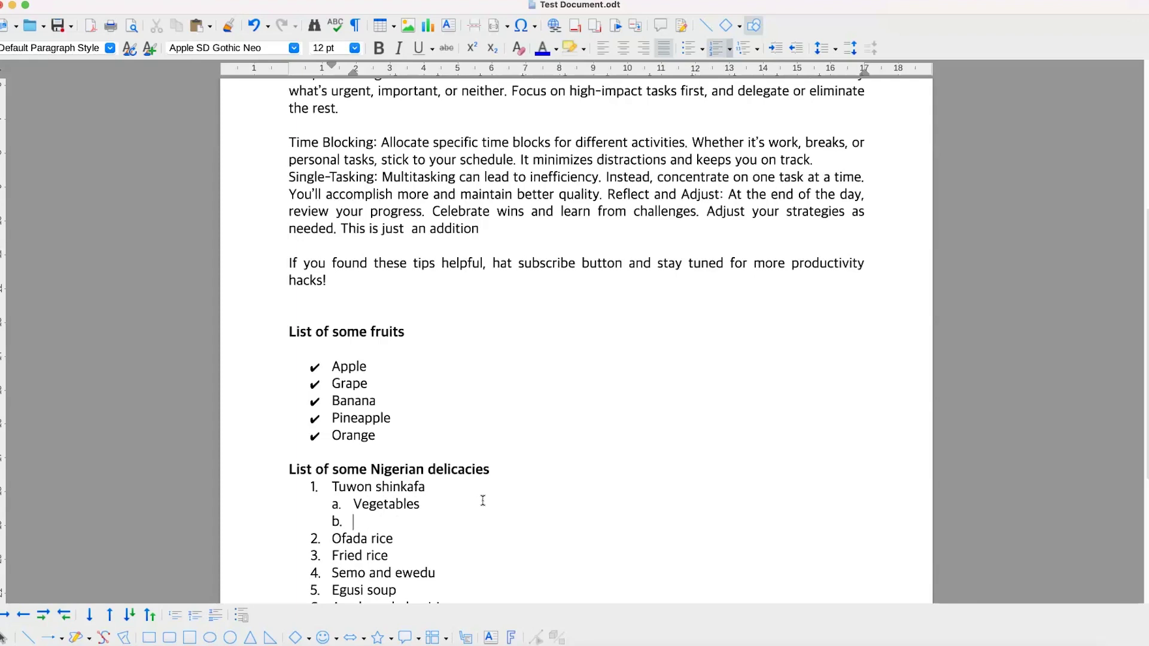
pyautogui.write('Oil')
pyautogui.press('Return')
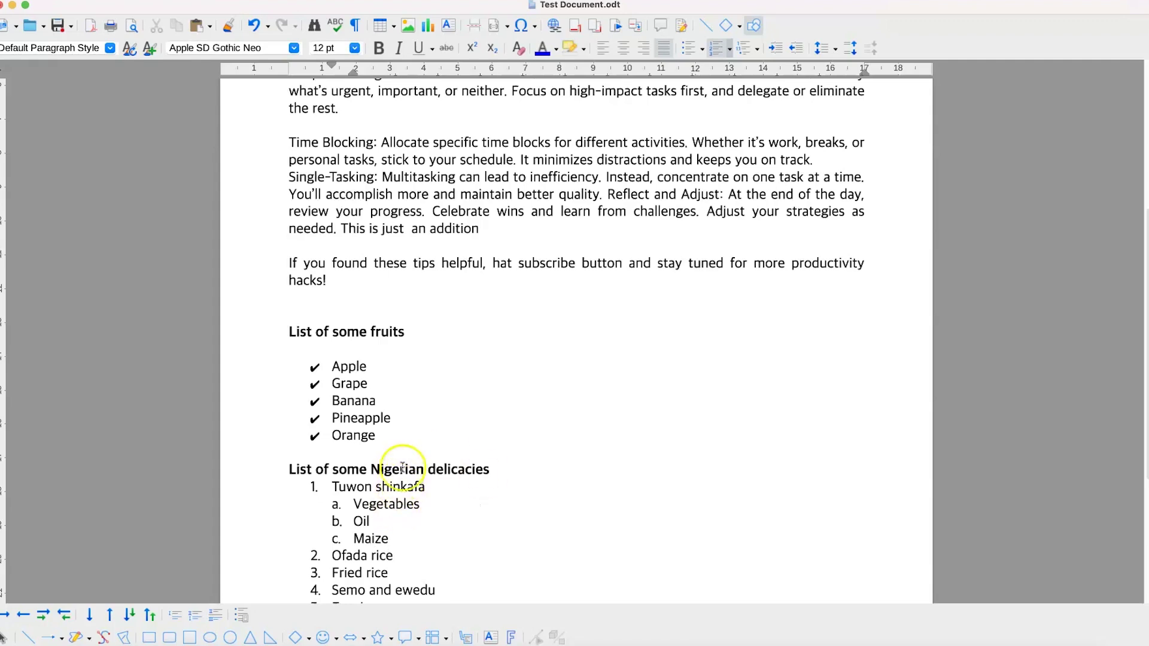
pyautogui.scroll(3, 501, 371)
pyautogui.scroll(-3, 462, 441)
pyautogui.scroll(10, 463, 442)
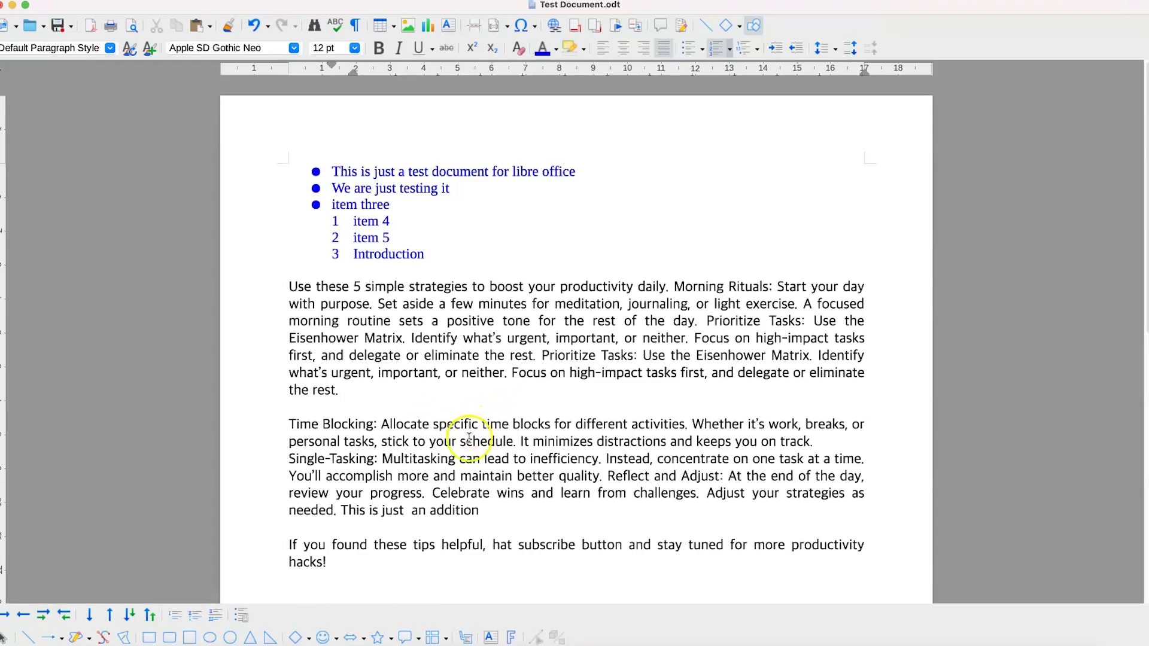
pyautogui.click(289, 285)
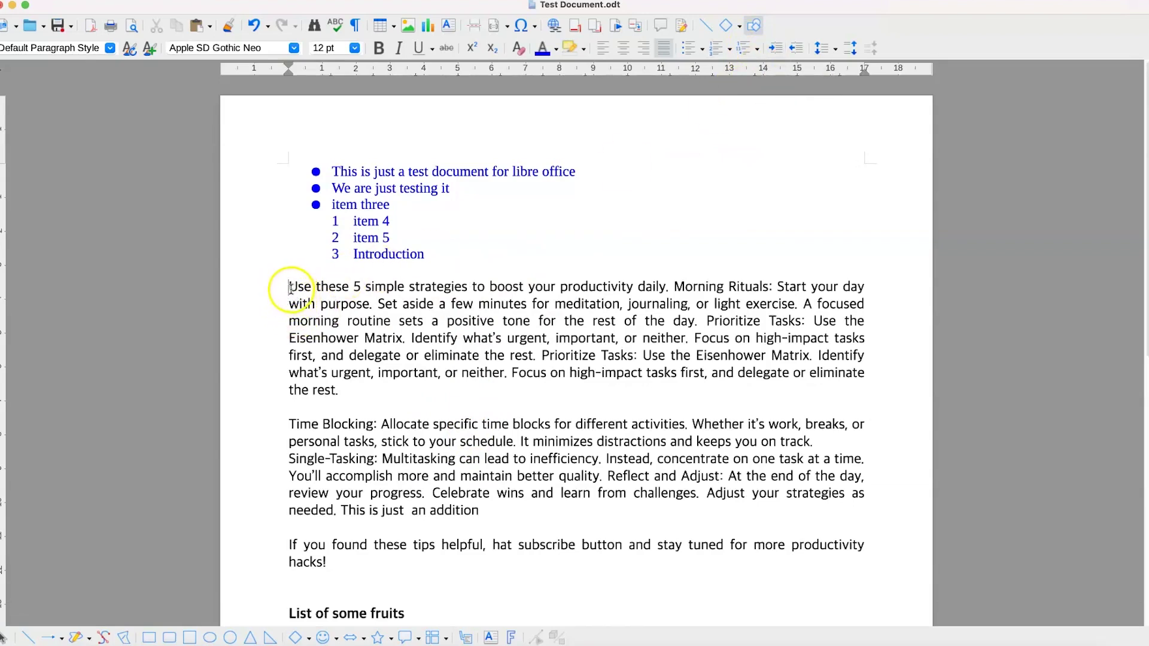
pyautogui.click(776, 49)
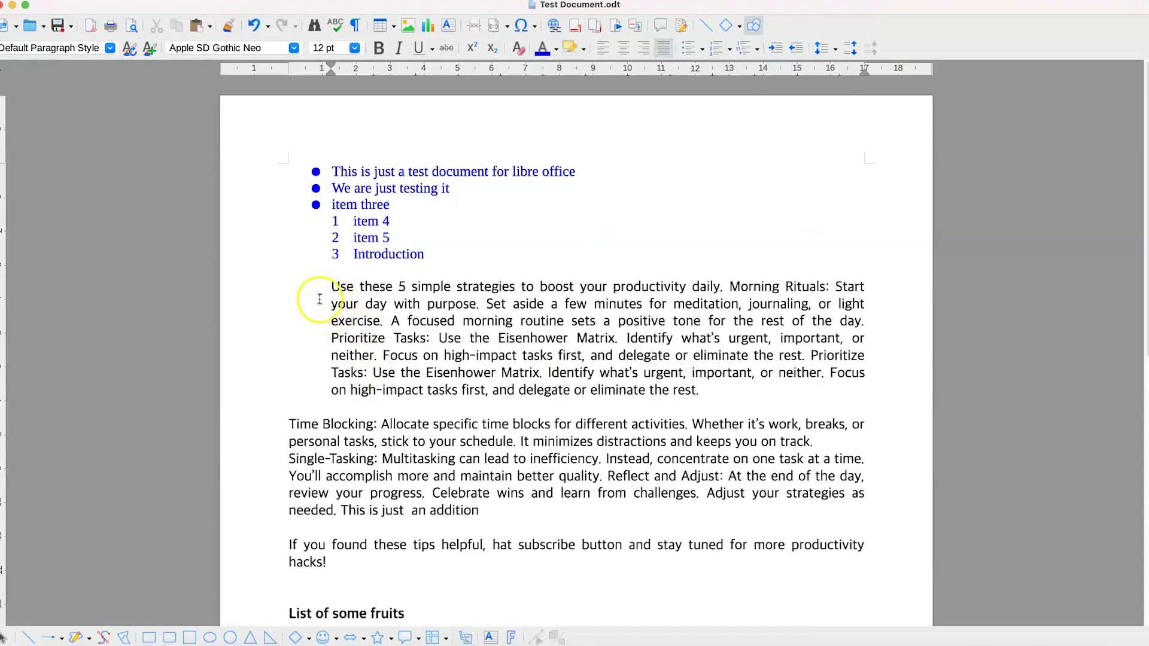
pyautogui.click(793, 53)
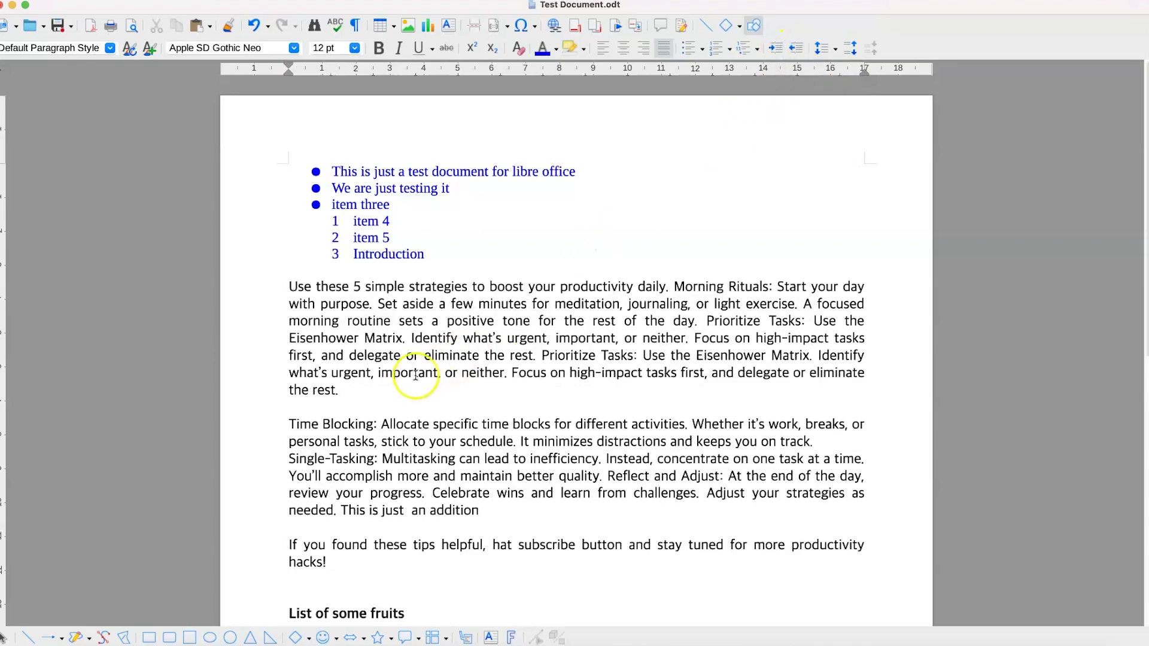
pyautogui.moveTo(359, 390); pyautogui.dragTo(274, 288)
pyautogui.click(358, 407)
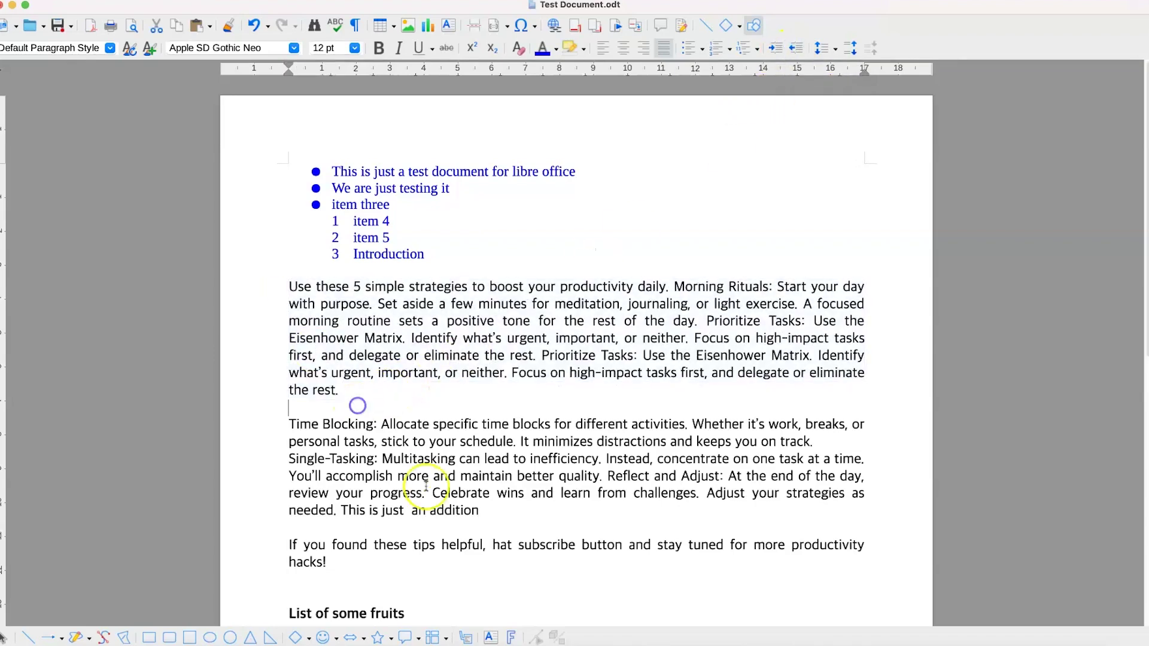
pyautogui.moveTo(491, 514); pyautogui.dragTo(269, 289)
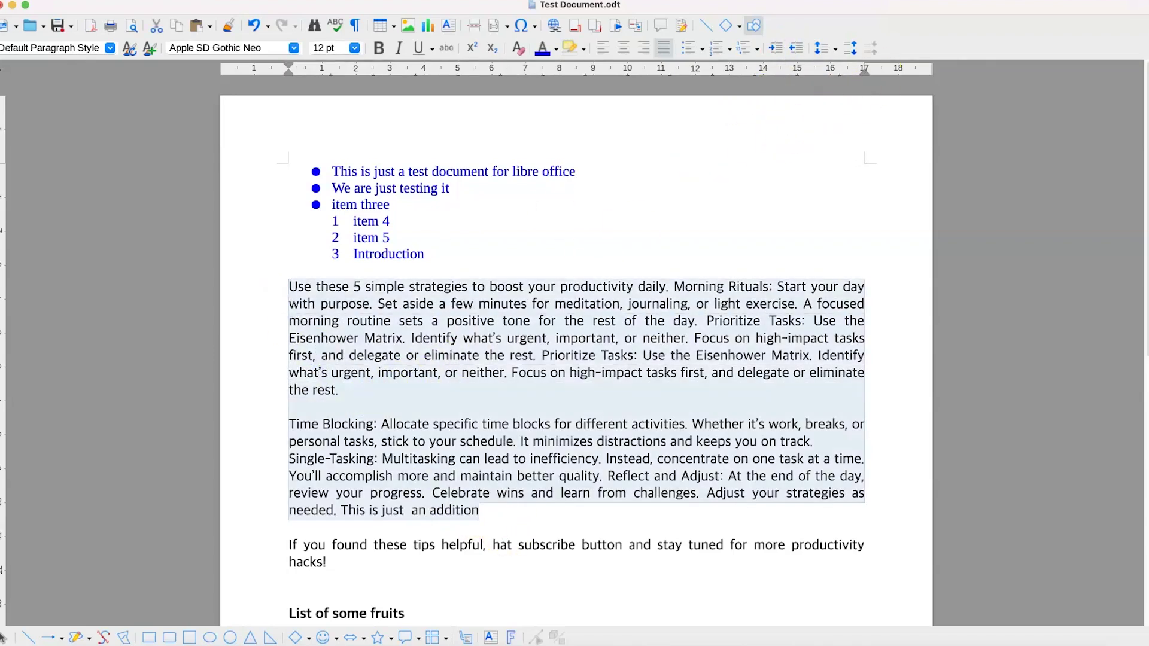
pyautogui.click(774, 48)
pyautogui.click(774, 48)
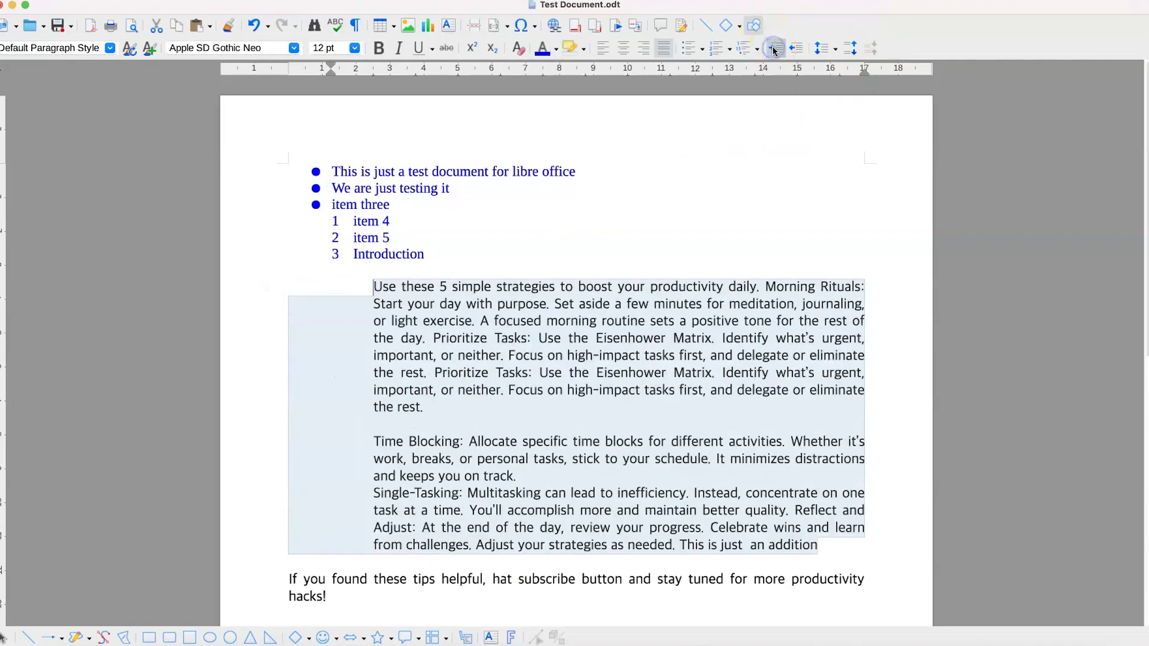
pyautogui.click(796, 48)
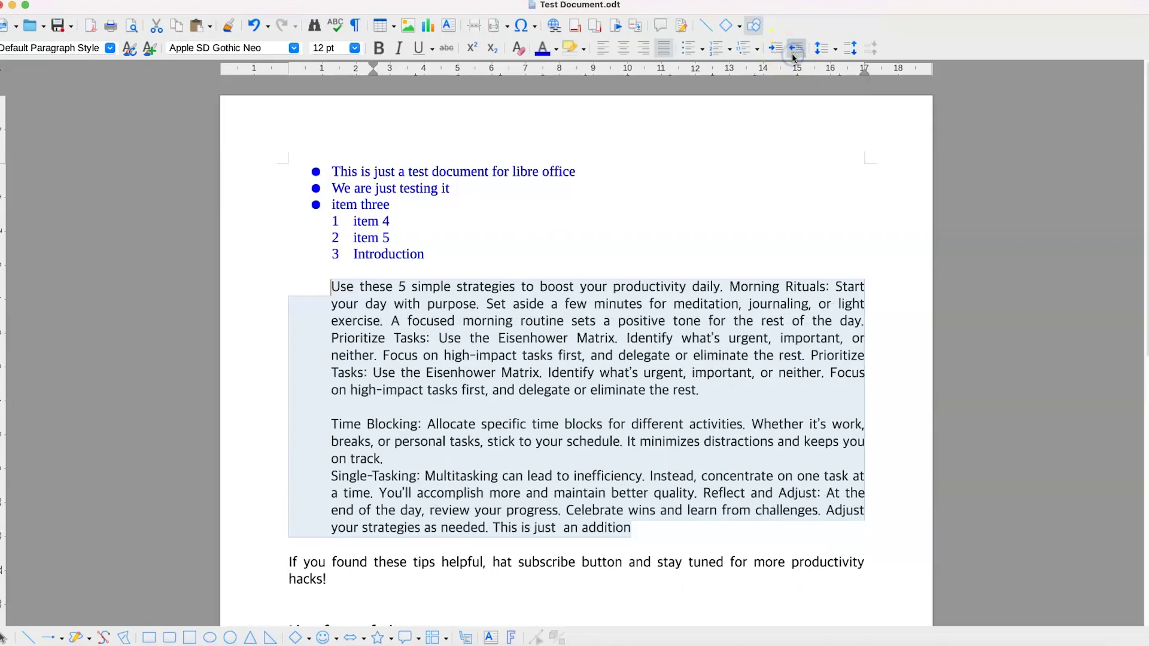
pyautogui.click(796, 47)
pyautogui.click(540, 391)
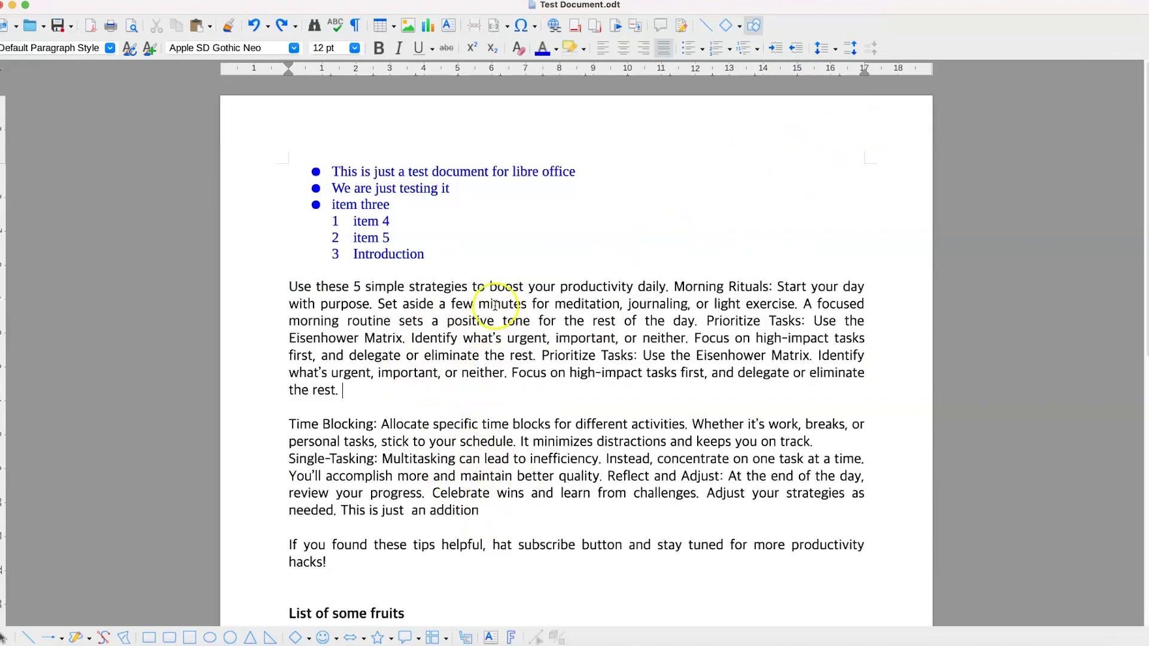
# Select the body paragraphs and apply 1.15 line spacing.
pyautogui.moveTo(482, 513); pyautogui.dragTo(290, 285)
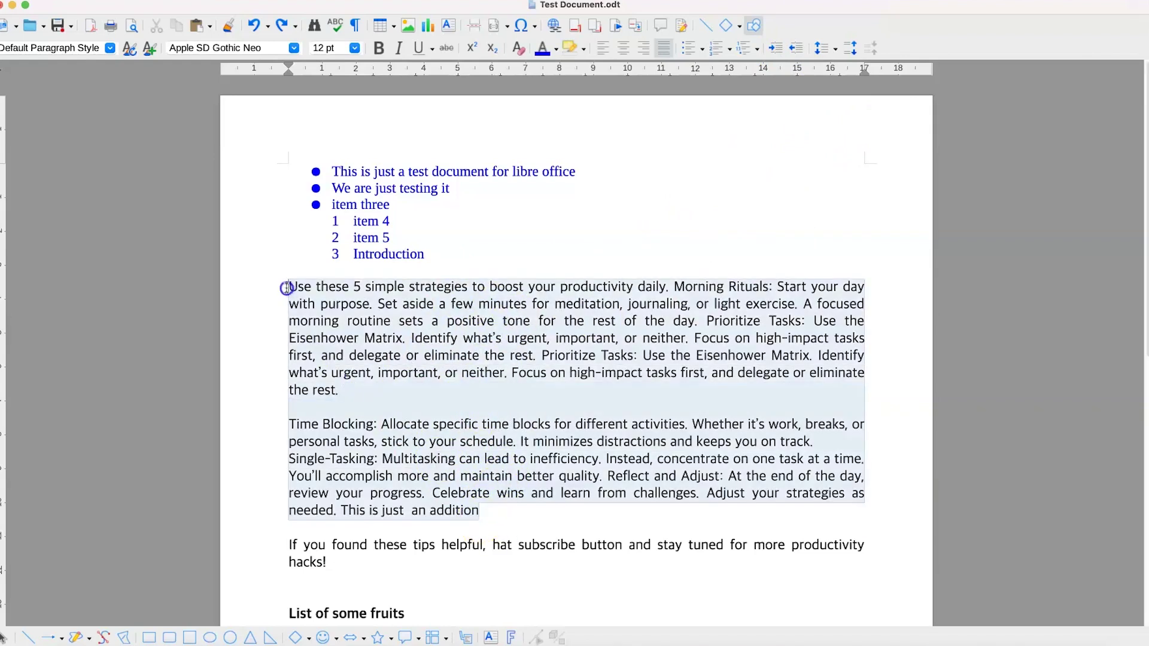
pyautogui.click(836, 54)
pyautogui.click(847, 99)
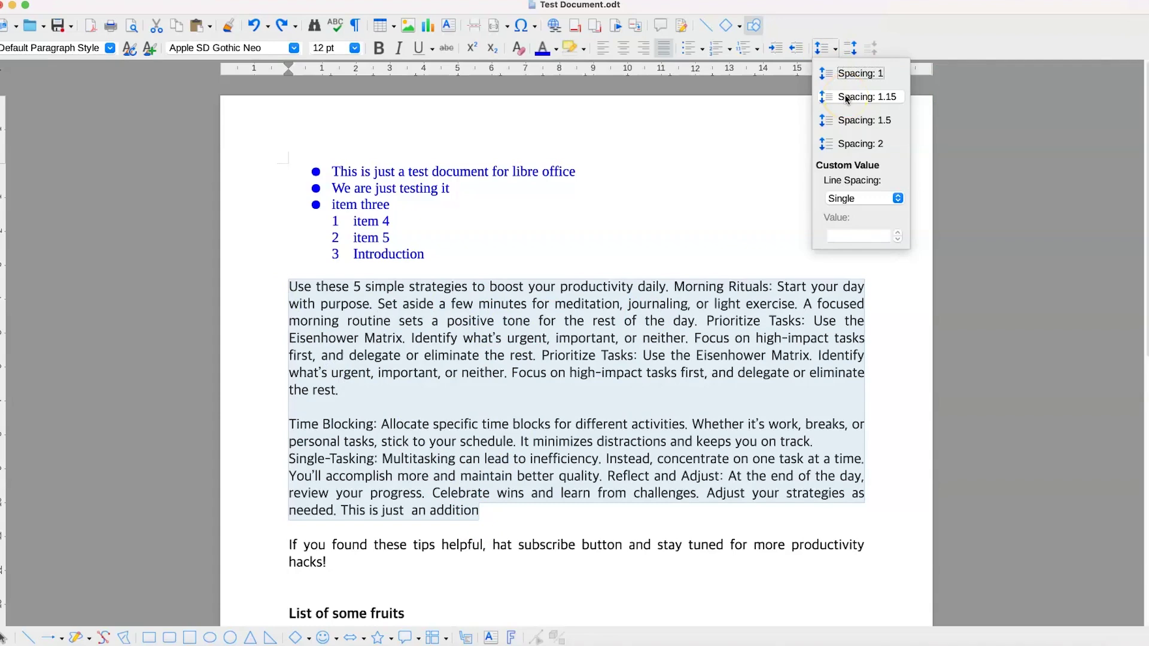
pyautogui.click(846, 100)
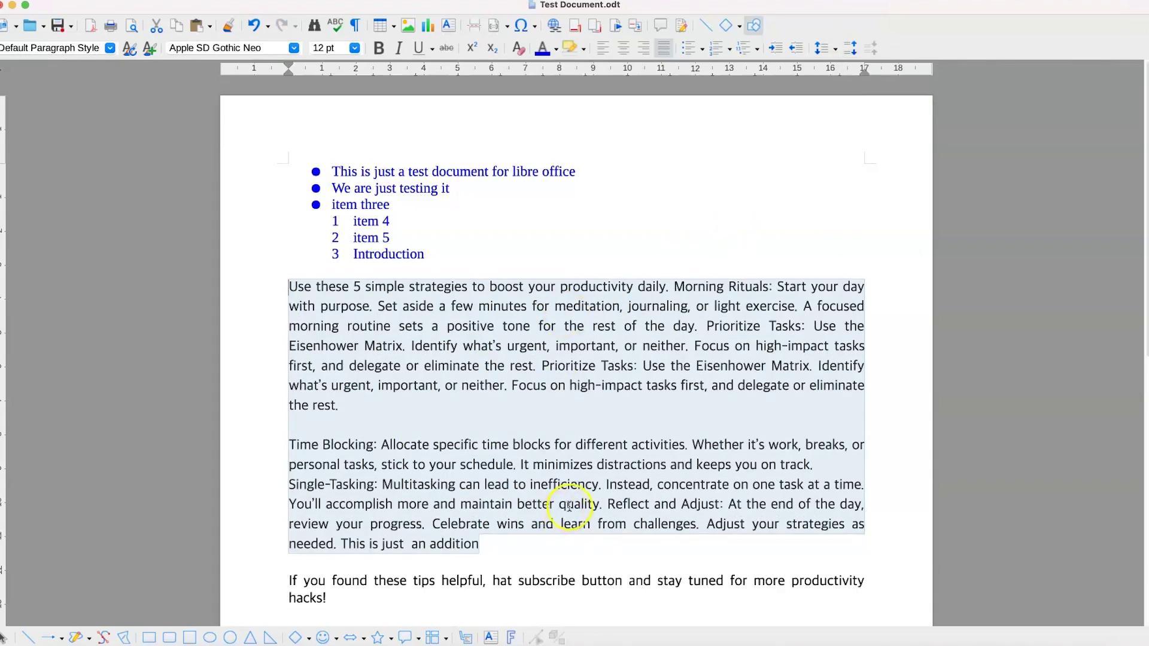
# Try double line spacing on the selected body paragraphs.
pyautogui.click(835, 50)
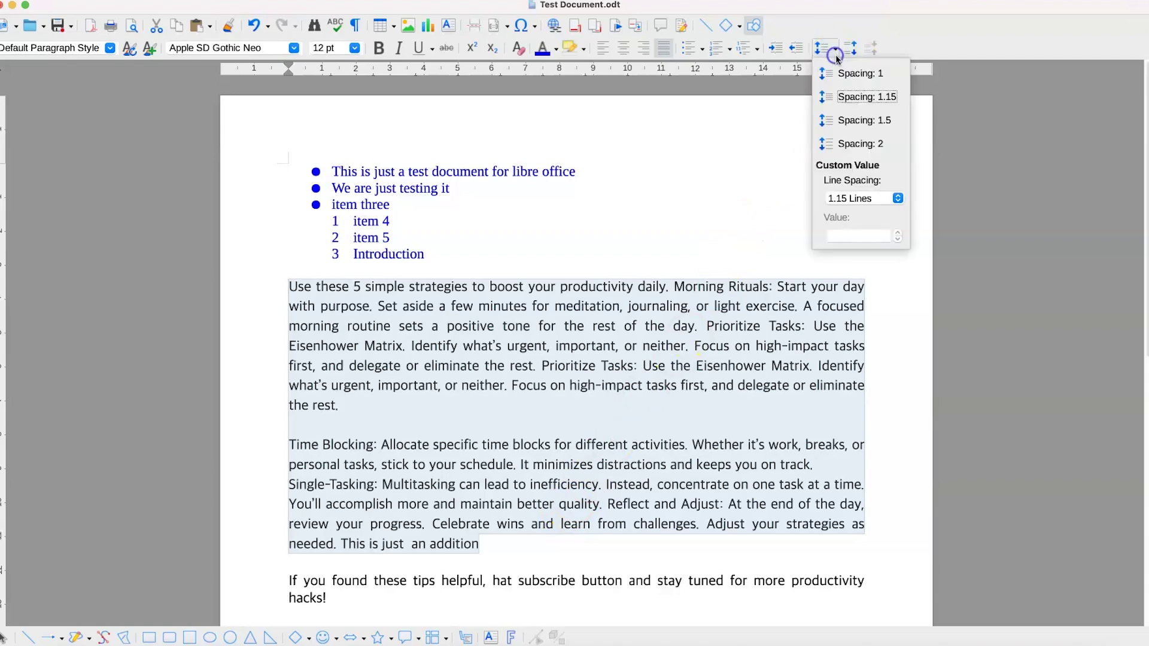
pyautogui.click(850, 200)
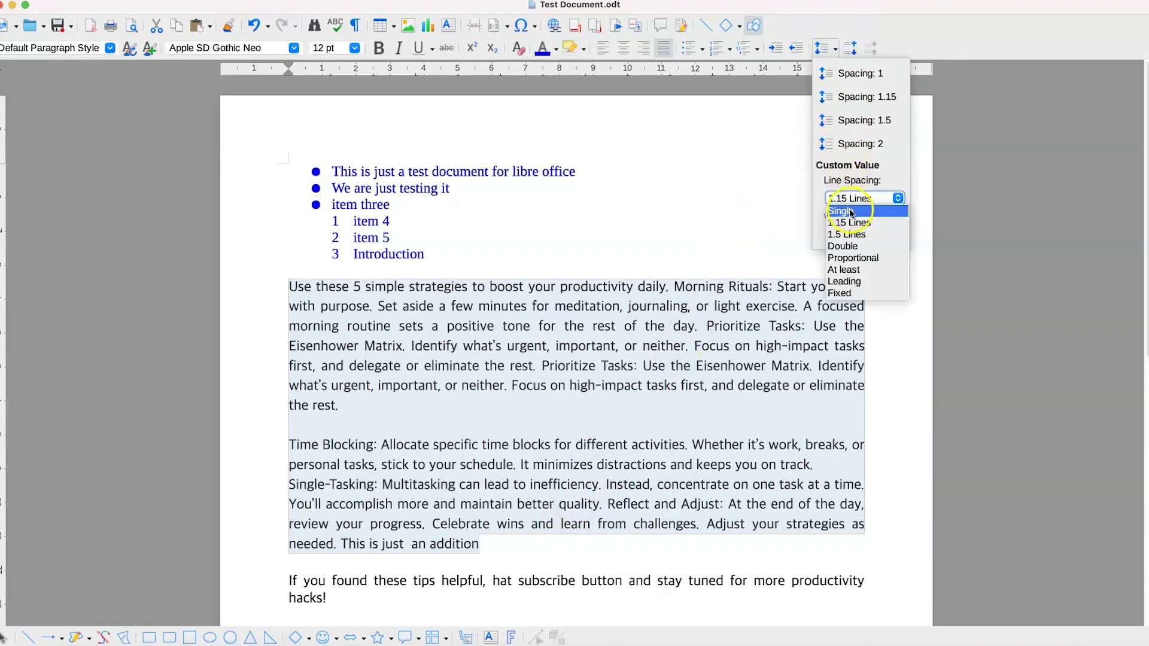
pyautogui.click(844, 246)
pyautogui.click(623, 422)
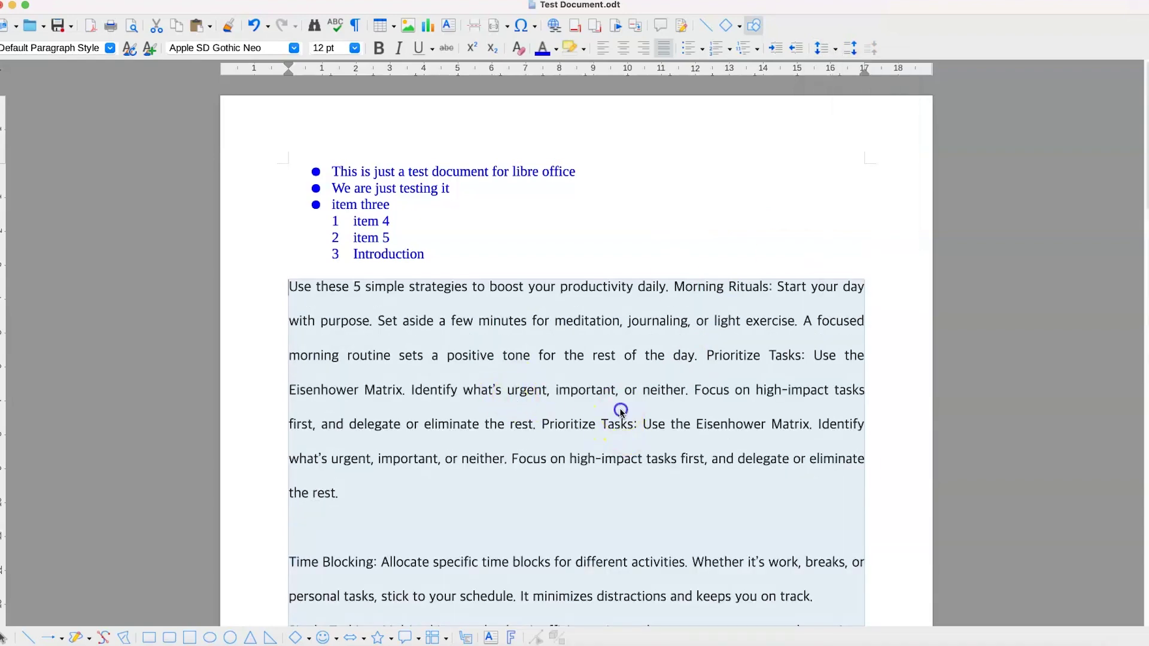
pyautogui.scroll(-3, 619, 410)
pyautogui.scroll(-2, 616, 341)
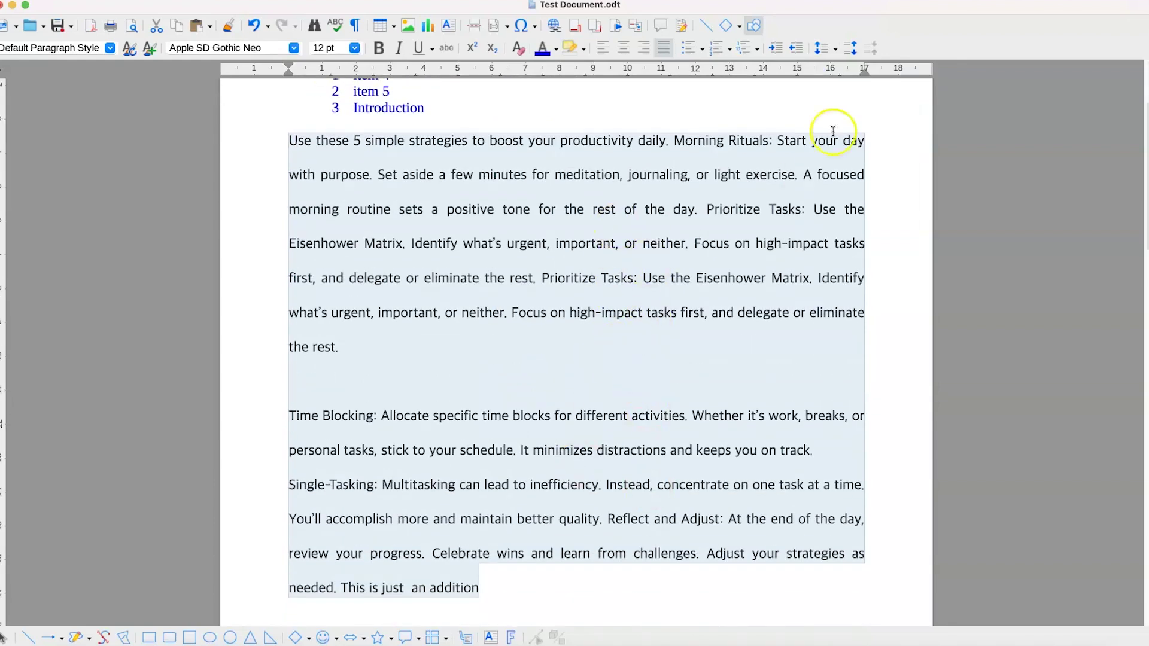
# Switch the body paragraphs back from double to 1.15 line spacing.
pyautogui.click(834, 50)
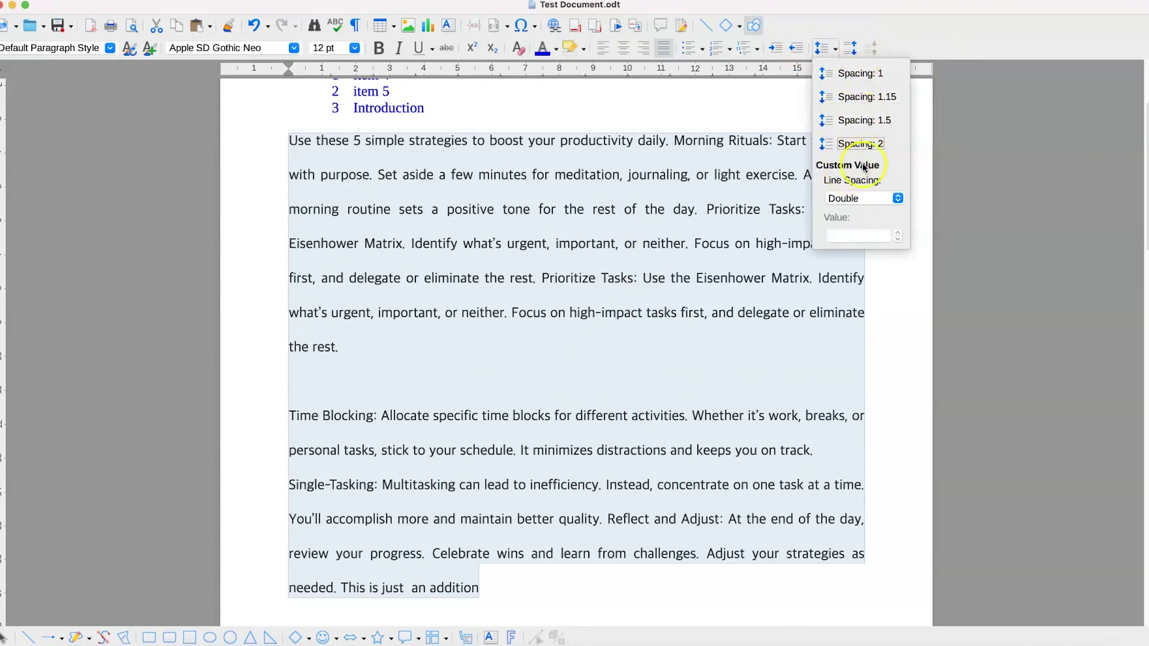
pyautogui.click(863, 199)
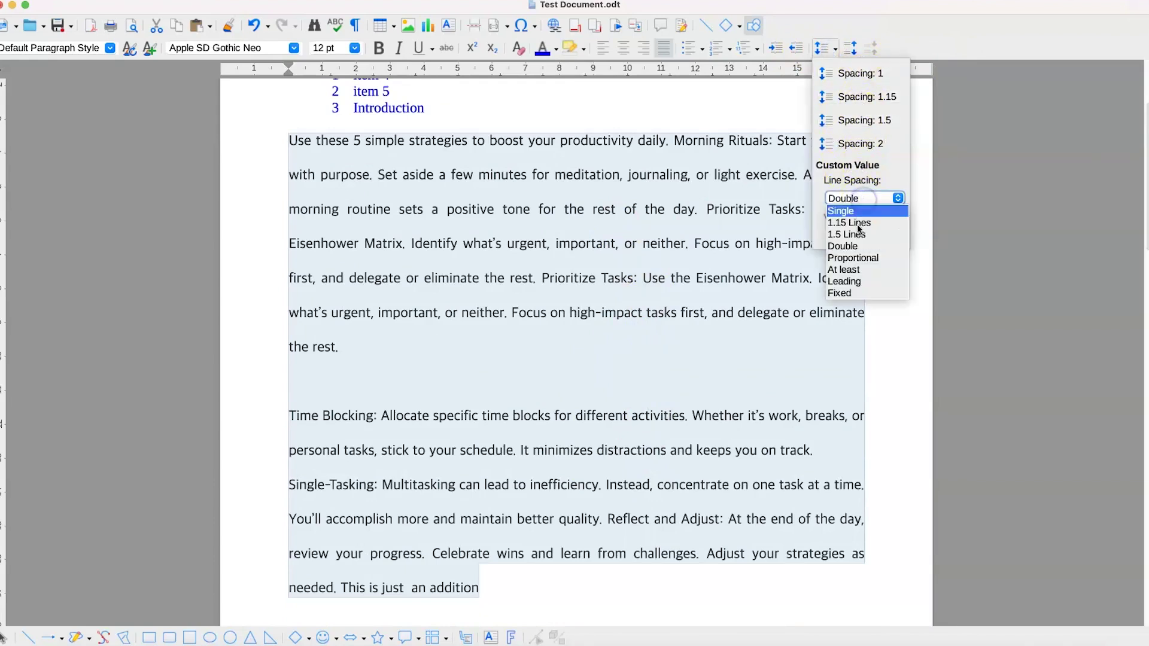
pyautogui.click(861, 261)
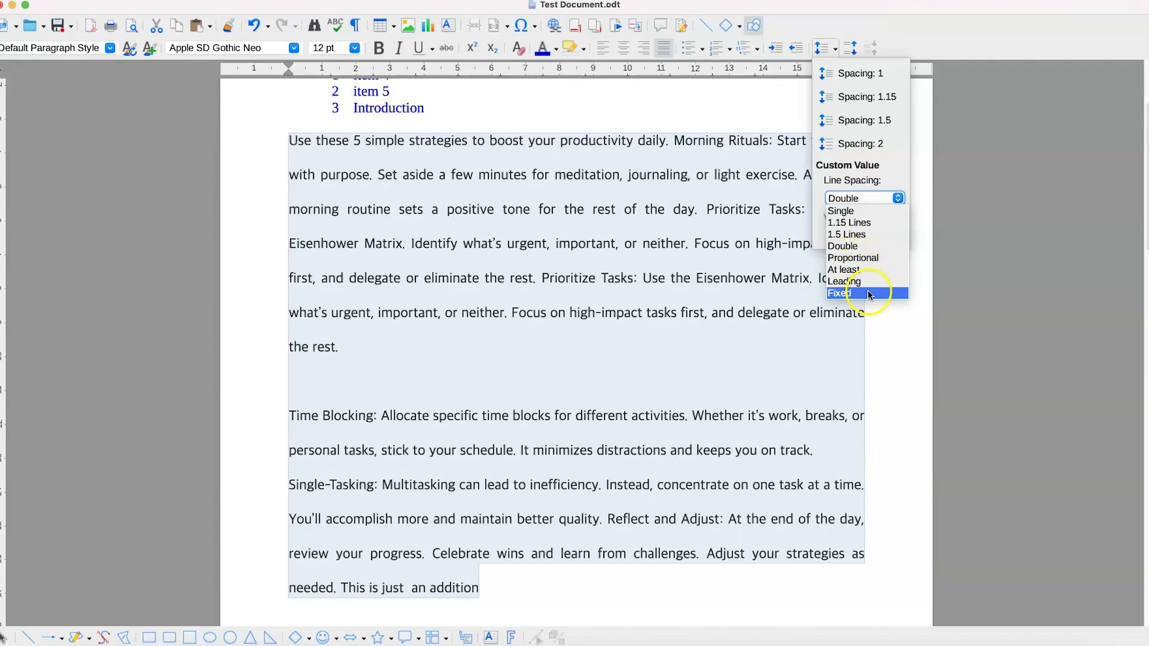
pyautogui.click(870, 223)
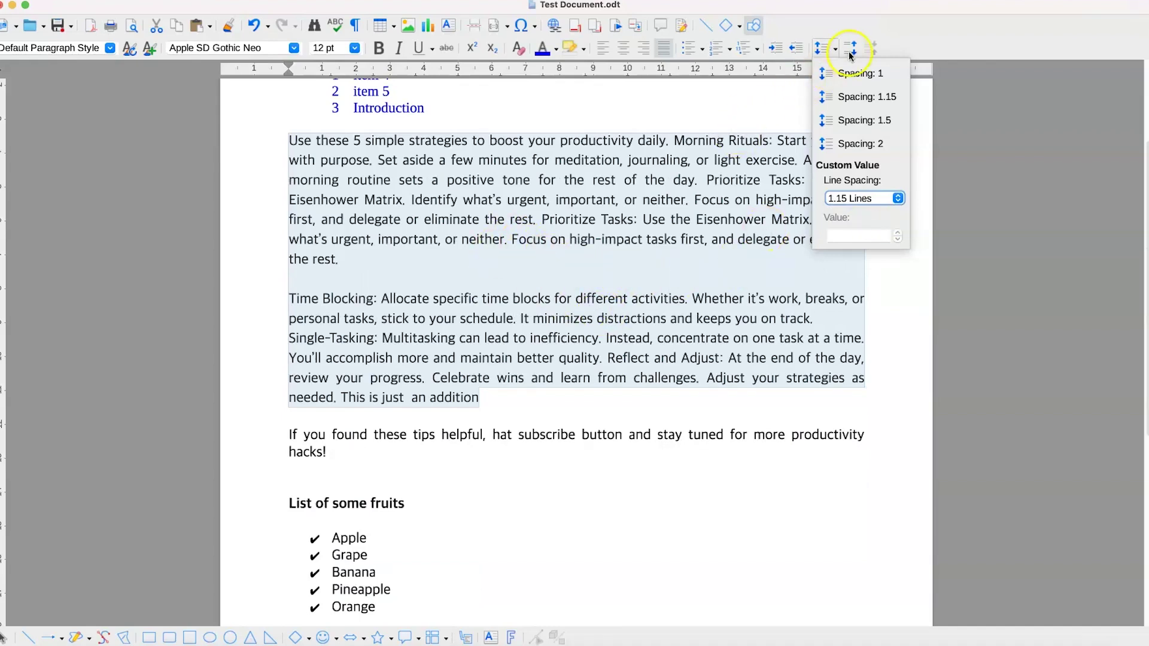
pyautogui.click(687, 245)
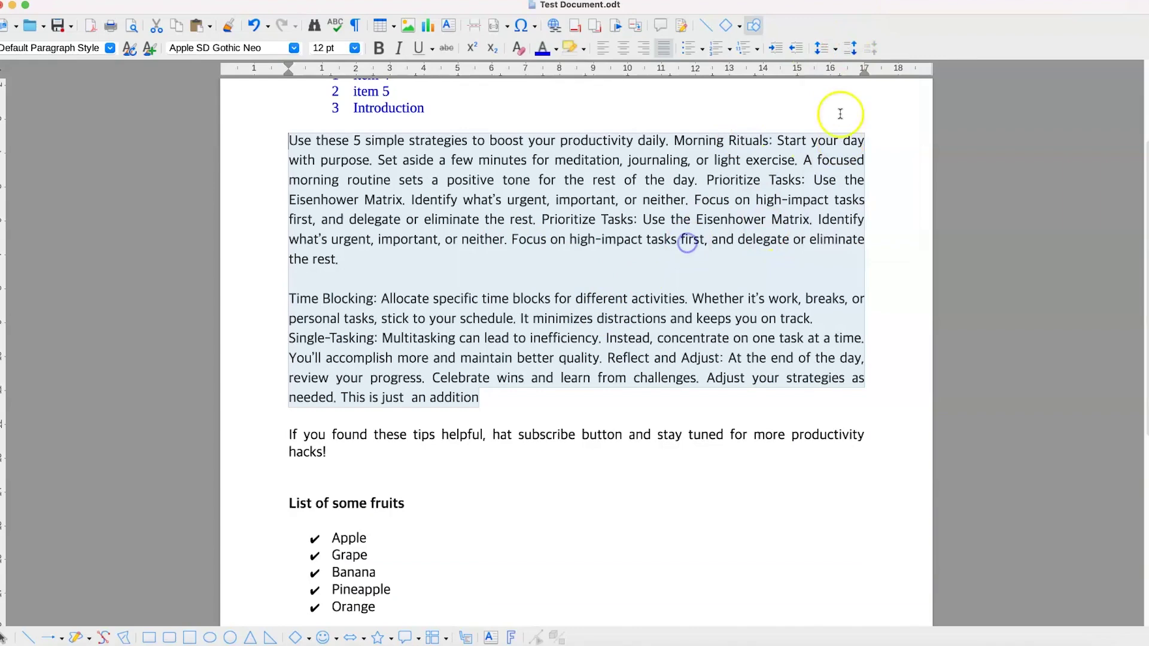
pyautogui.click(857, 52)
pyautogui.click(857, 52)
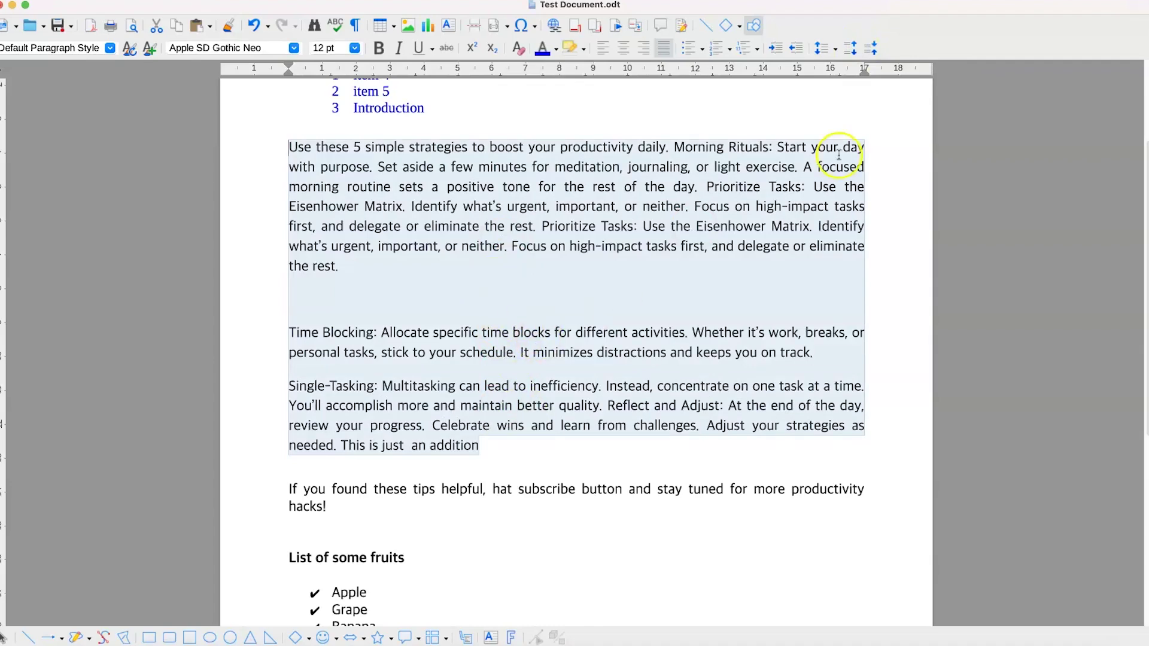
pyautogui.click(869, 49)
pyautogui.click(869, 51)
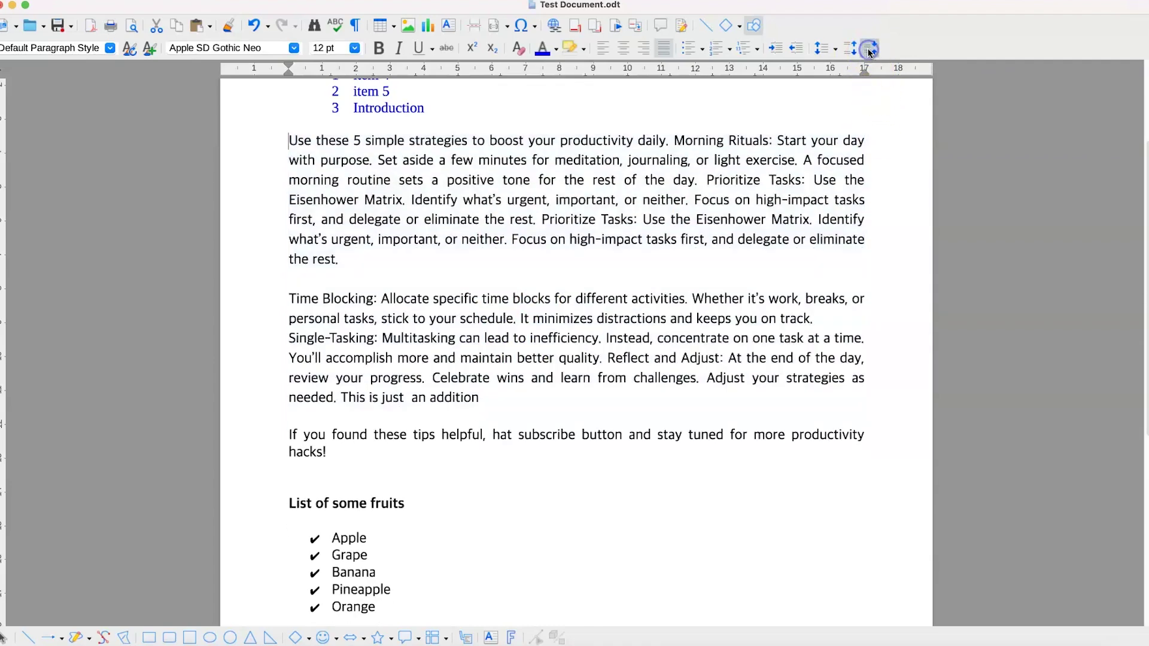